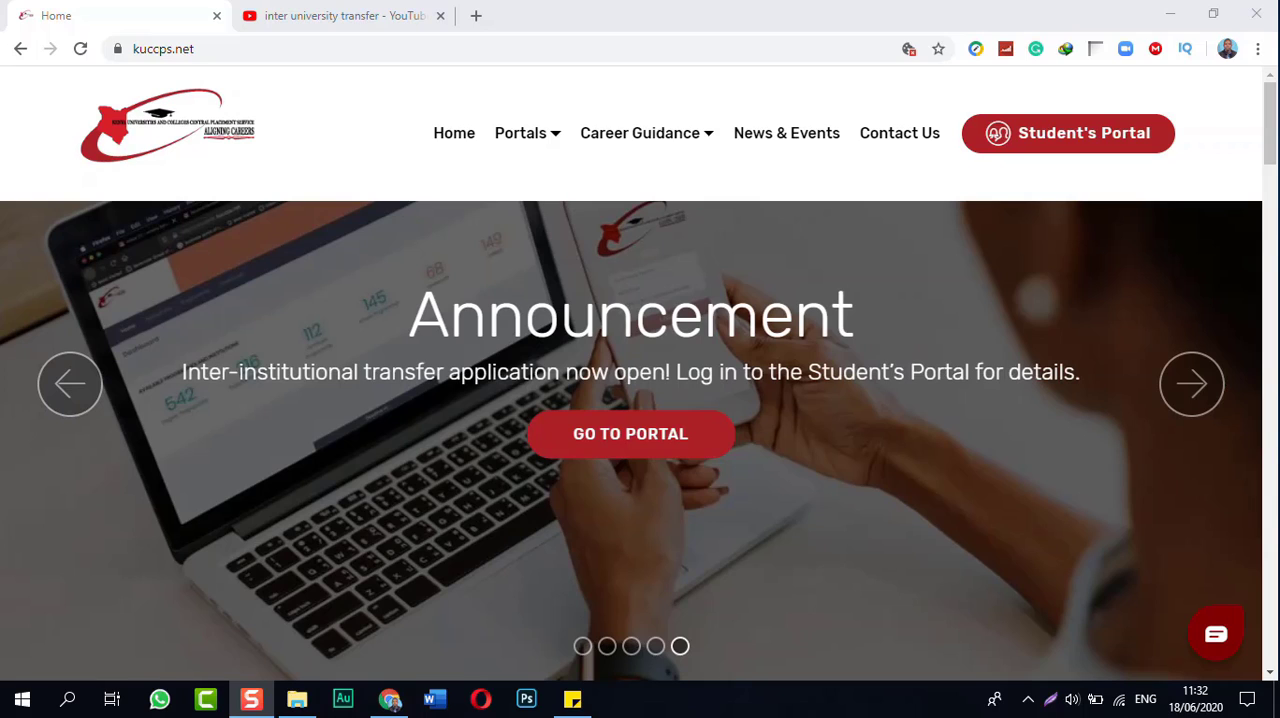
Step: Open the Student's Portal login form and fill in the student's KCSE index number and the KCSE year 2019
click(1084, 133)
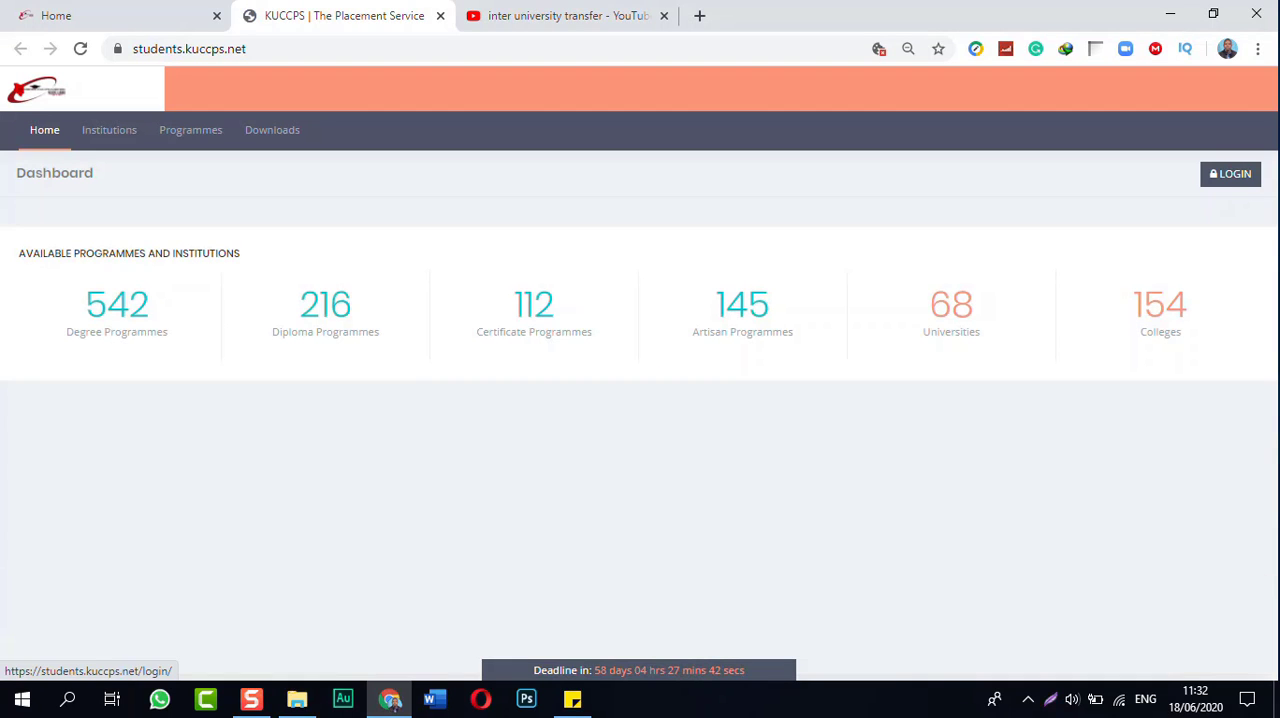
click(1230, 173)
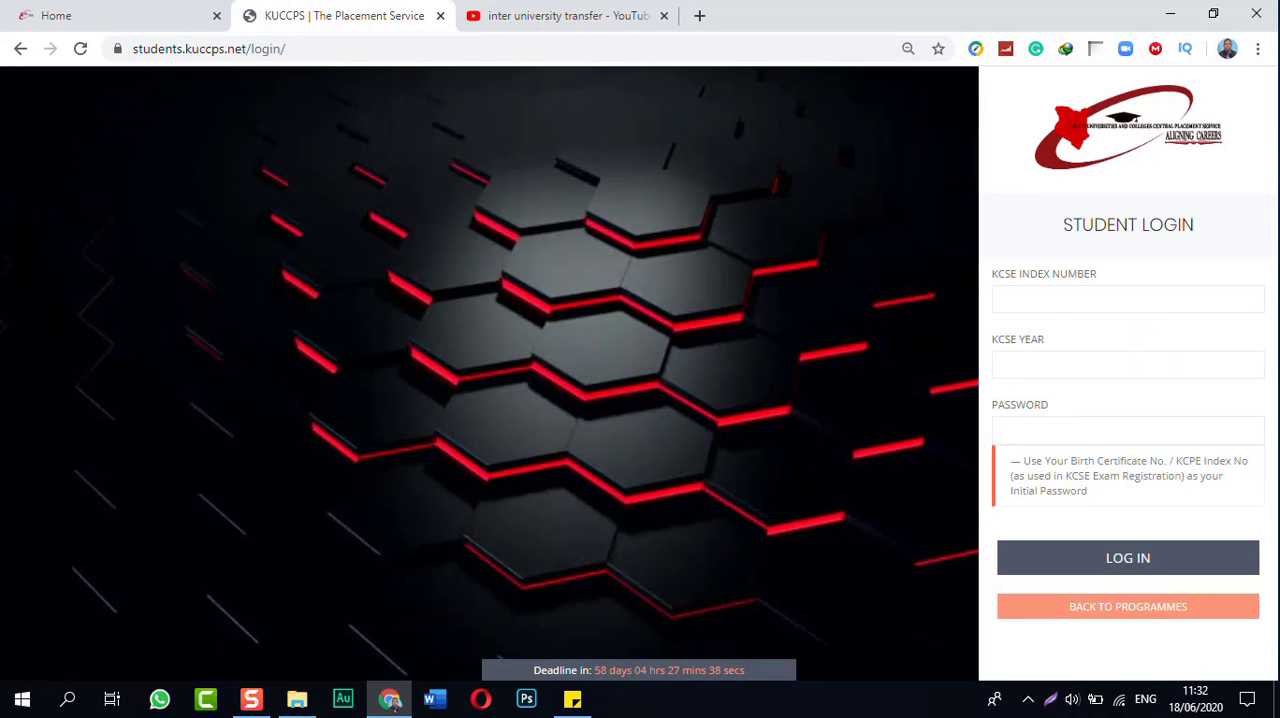
click(1128, 299)
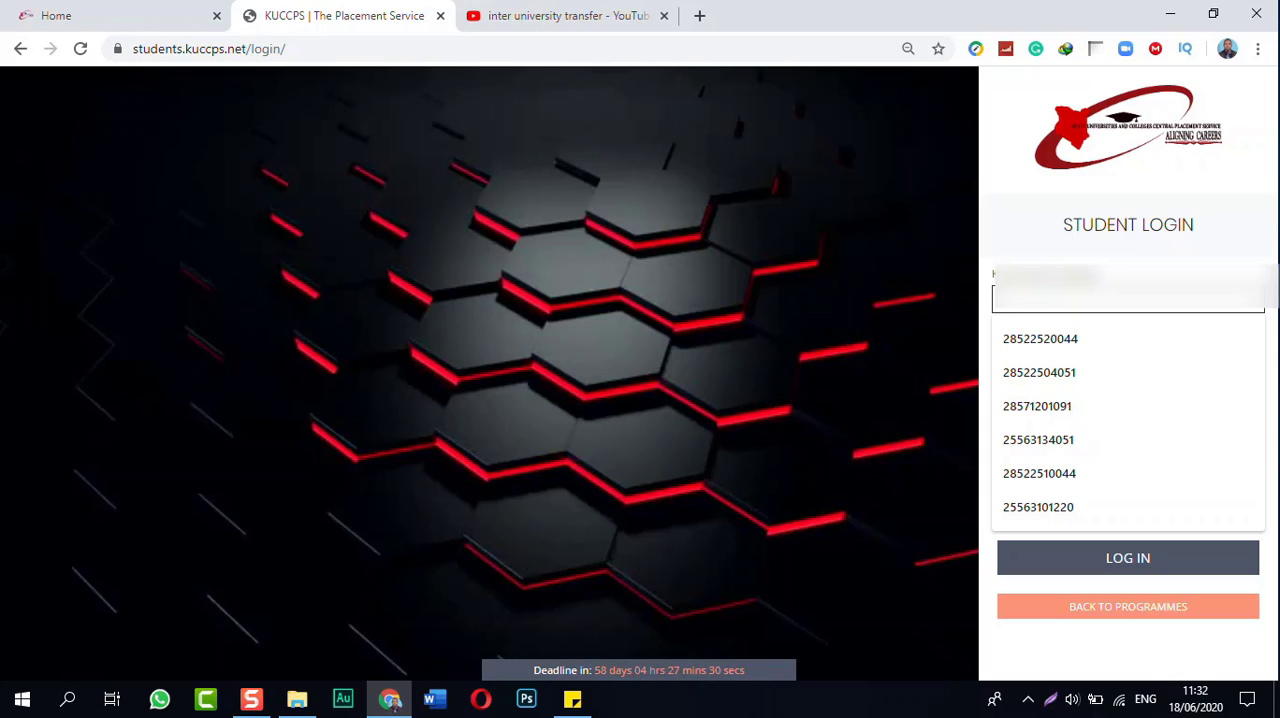
key(Down)
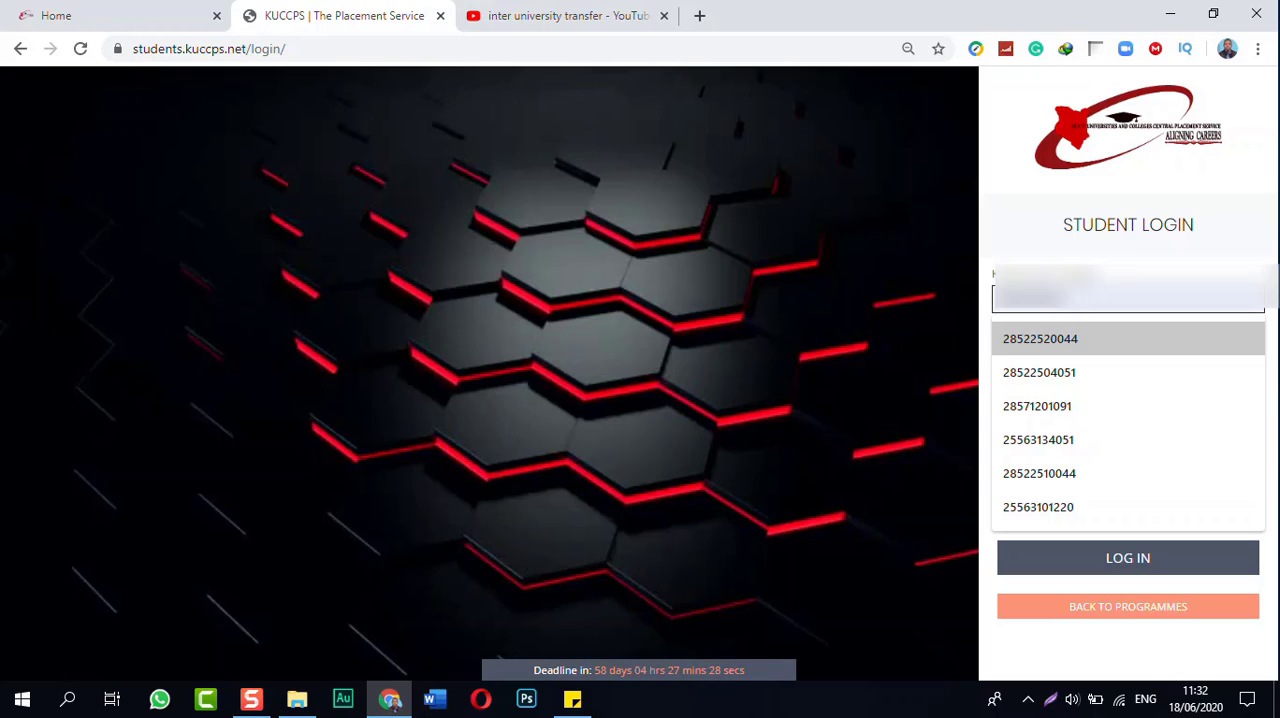
key(Return)
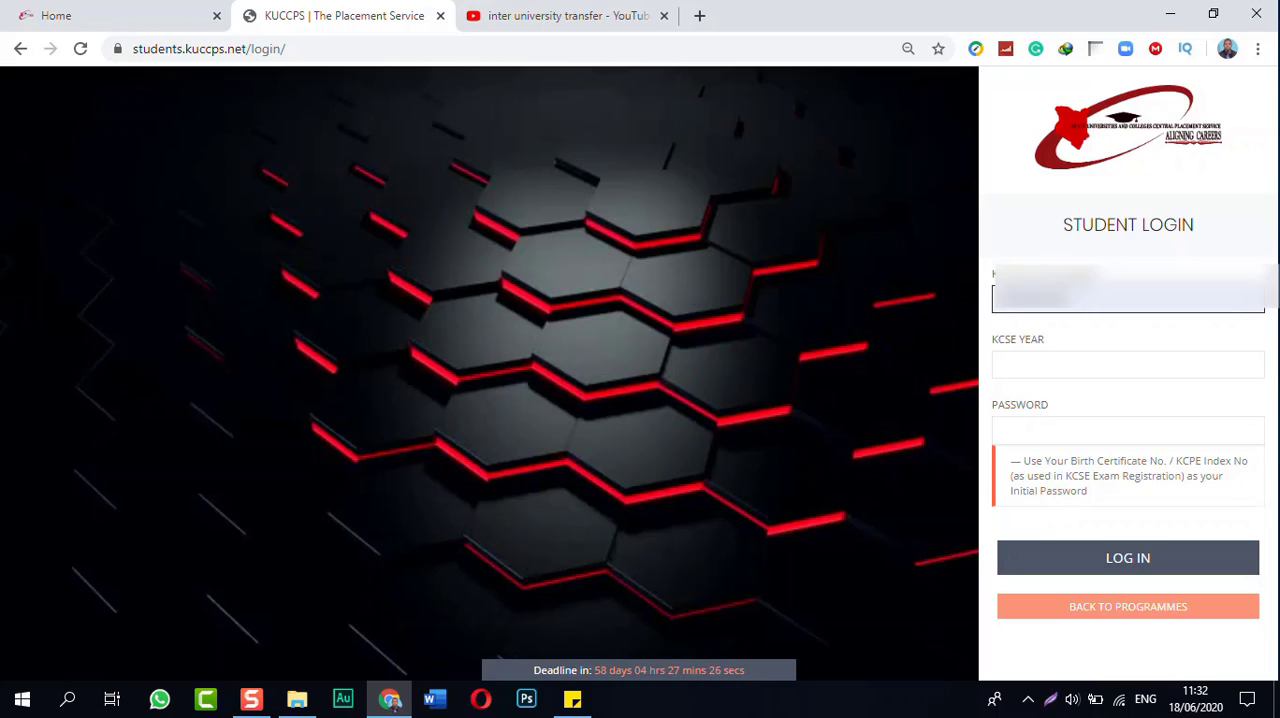
key(Tab)
text(201)
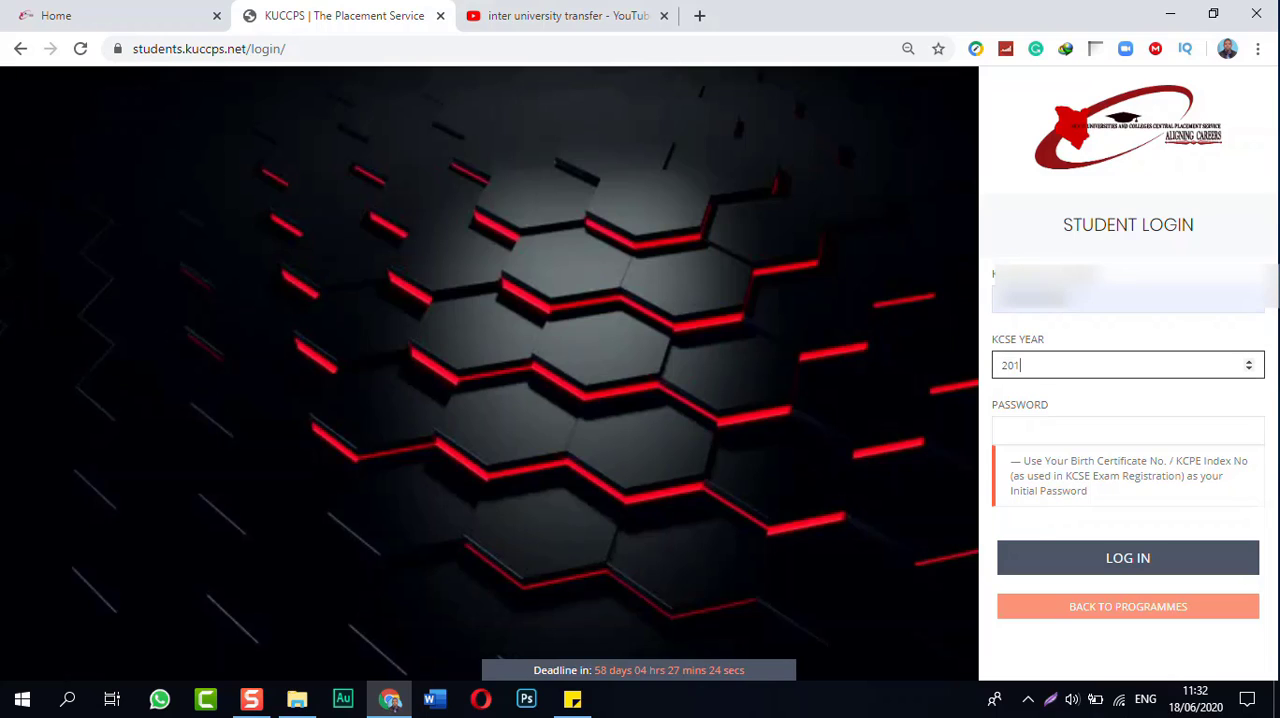
text(9)
key(Tab)
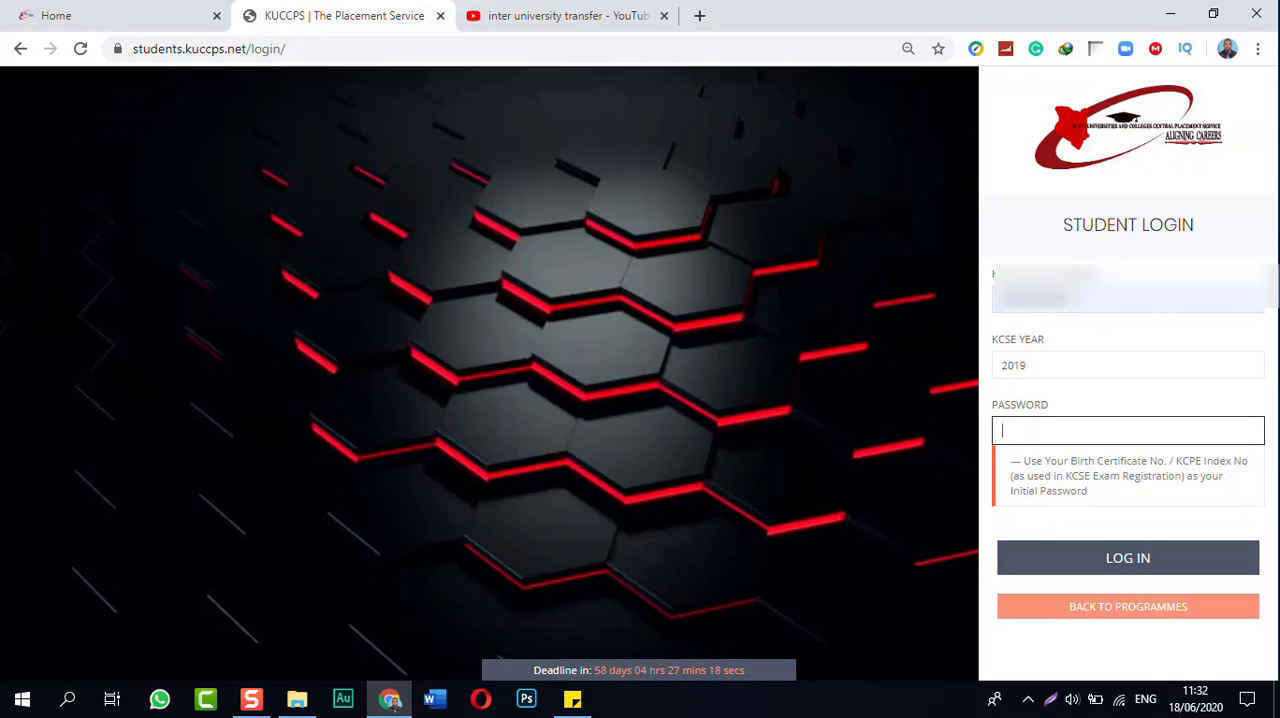
Step: Enter the account password and log in to the student portal
text(12345)
key(BackSpace)
key(BackSpace)
key(BackSpace)
key(BackSpace)
key(BackSpace)
text(1234567890)
key(Return)
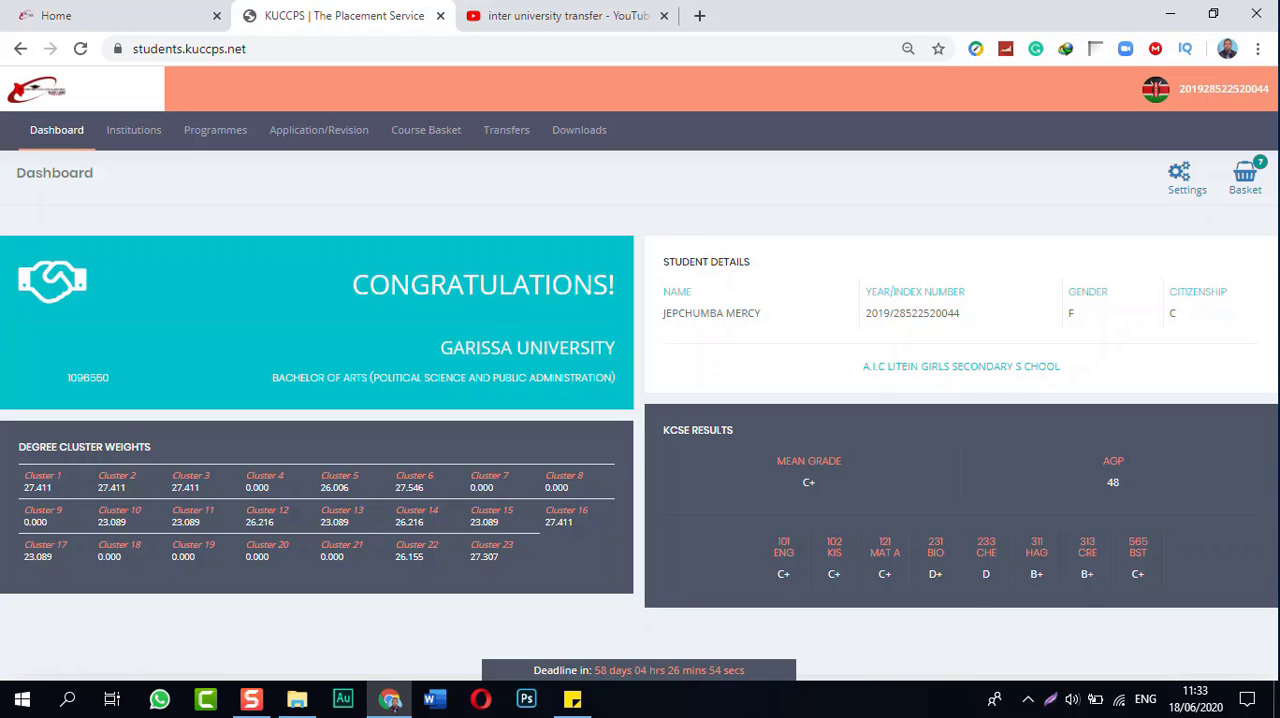
Step: View the transfer instructions and application form, and check the course basket for a programme to transfer to
click(506, 130)
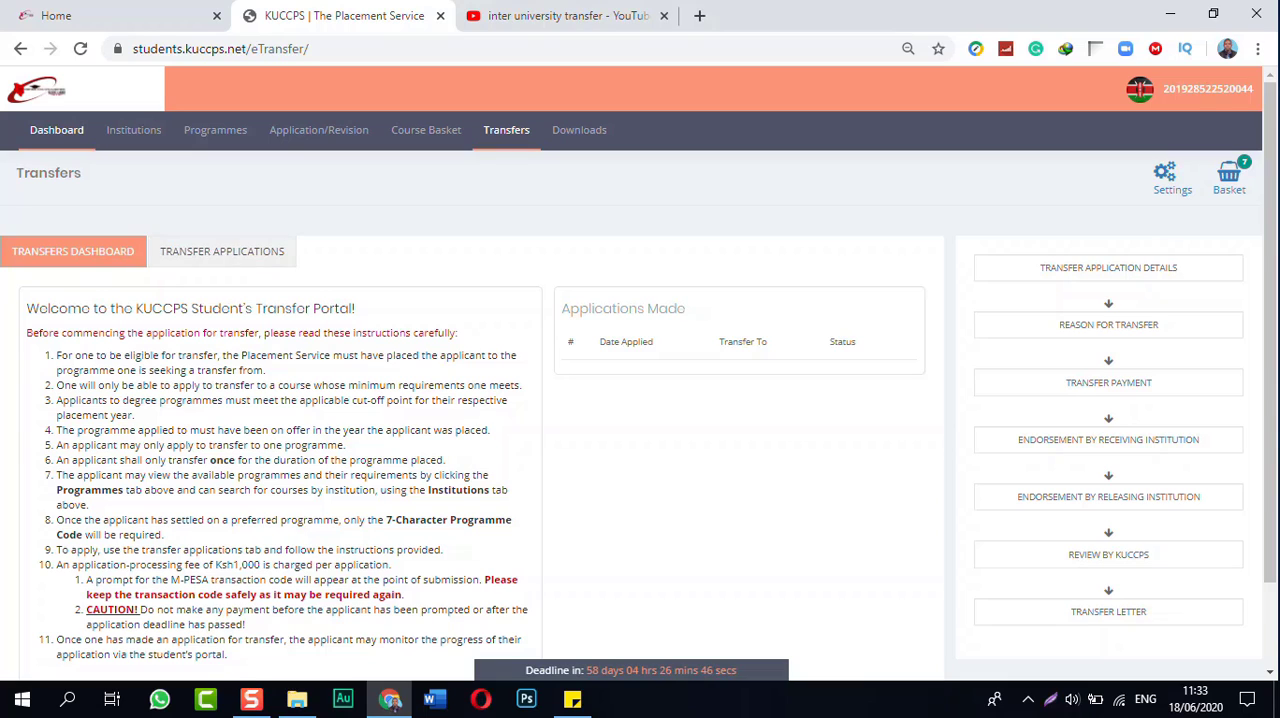
click(222, 251)
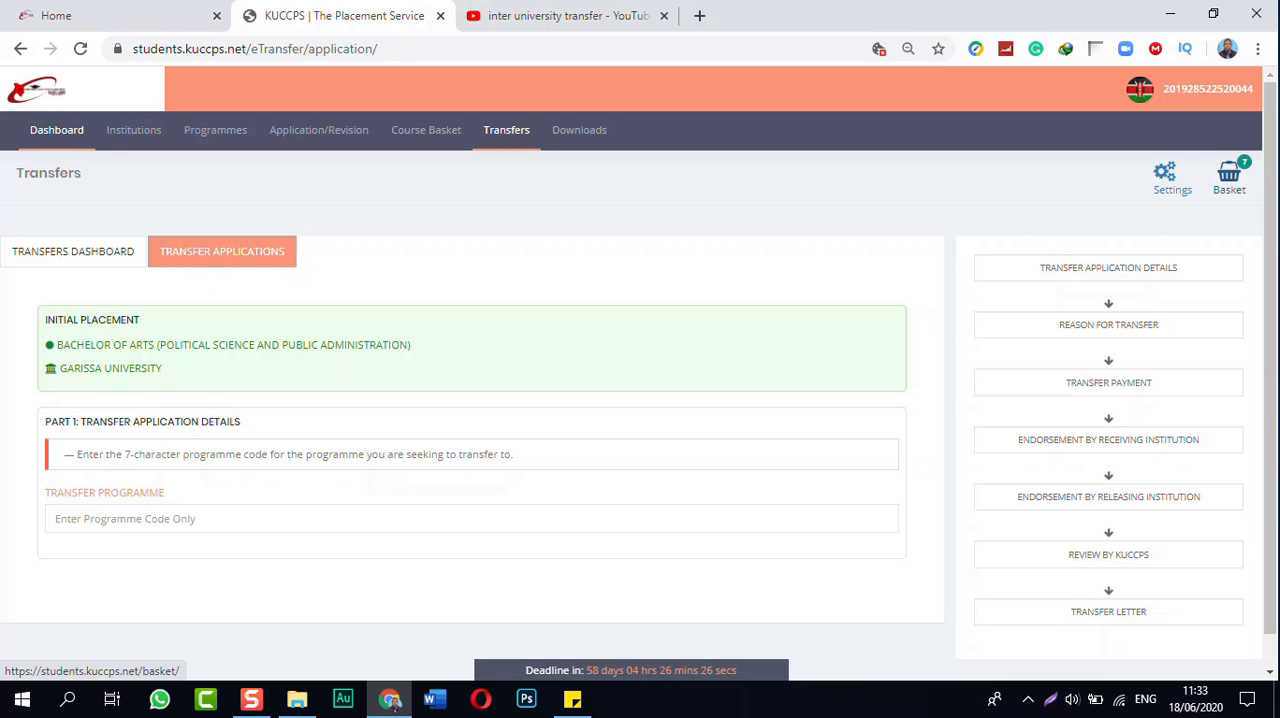
click(1229, 176)
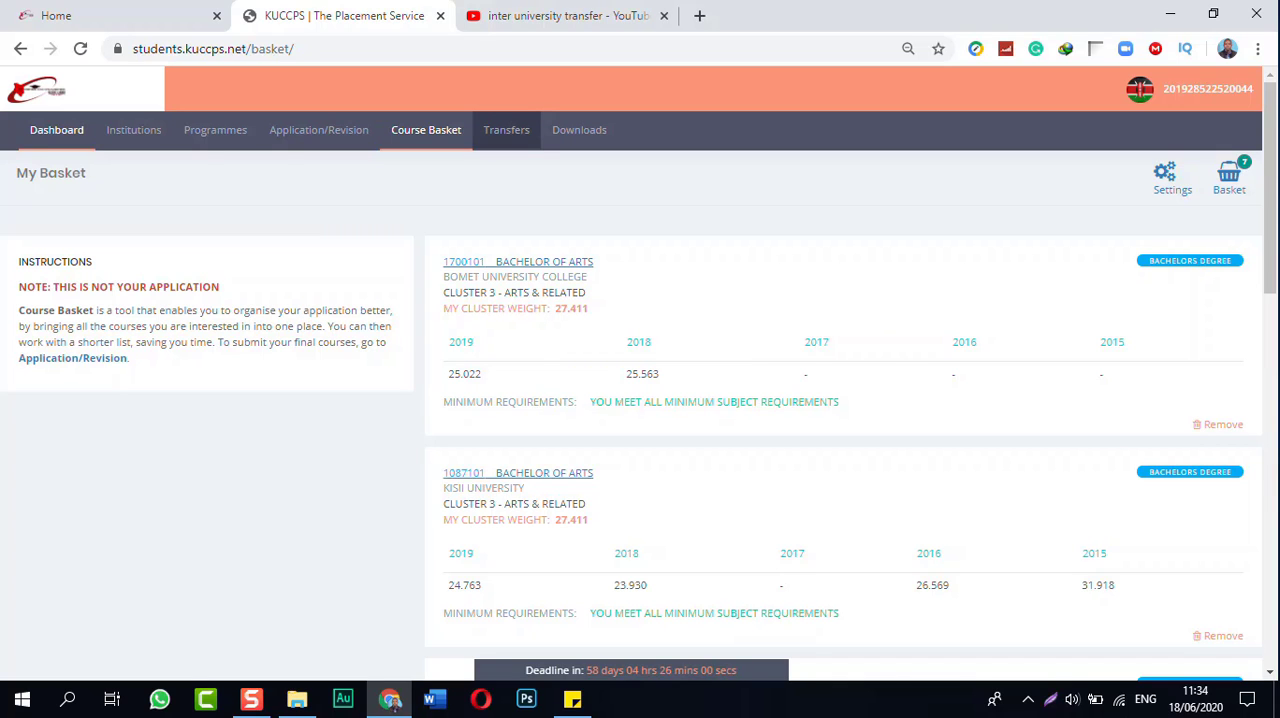
Step: Return to the transfer application form and enter programme code 1700101 as the transfer programme
click(506, 130)
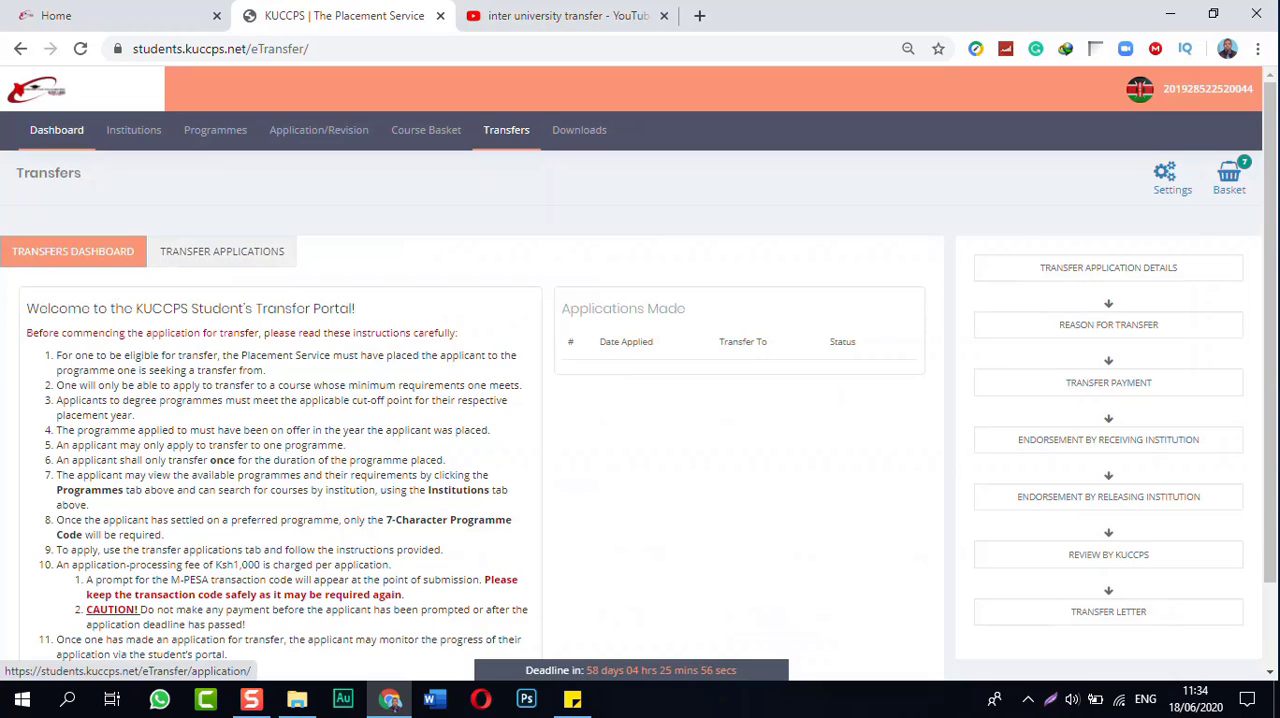
click(222, 251)
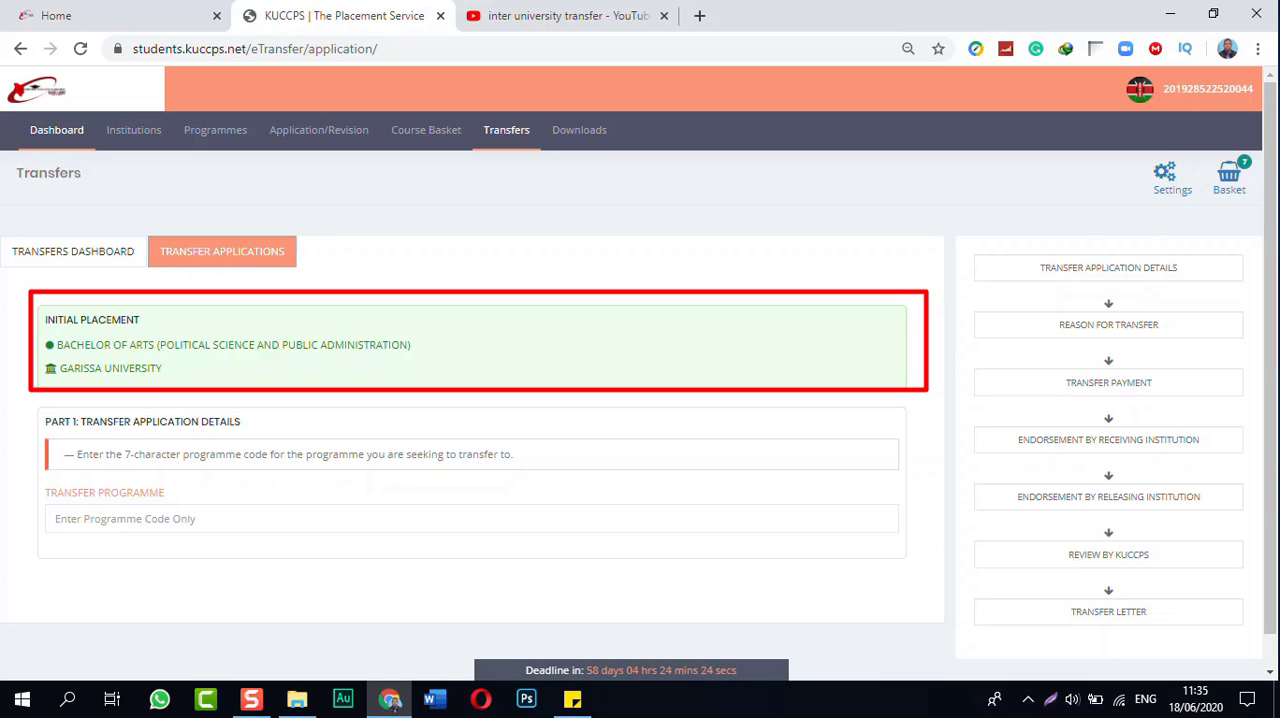
click(471, 519)
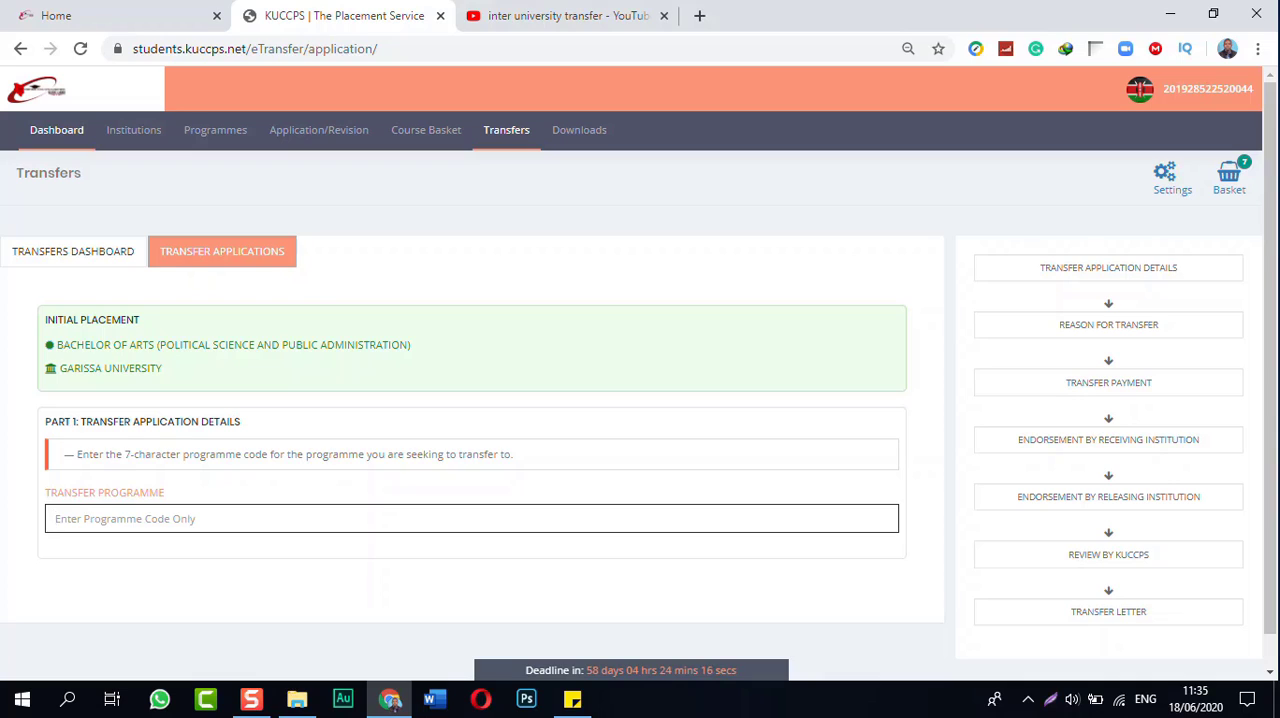
text(1700)
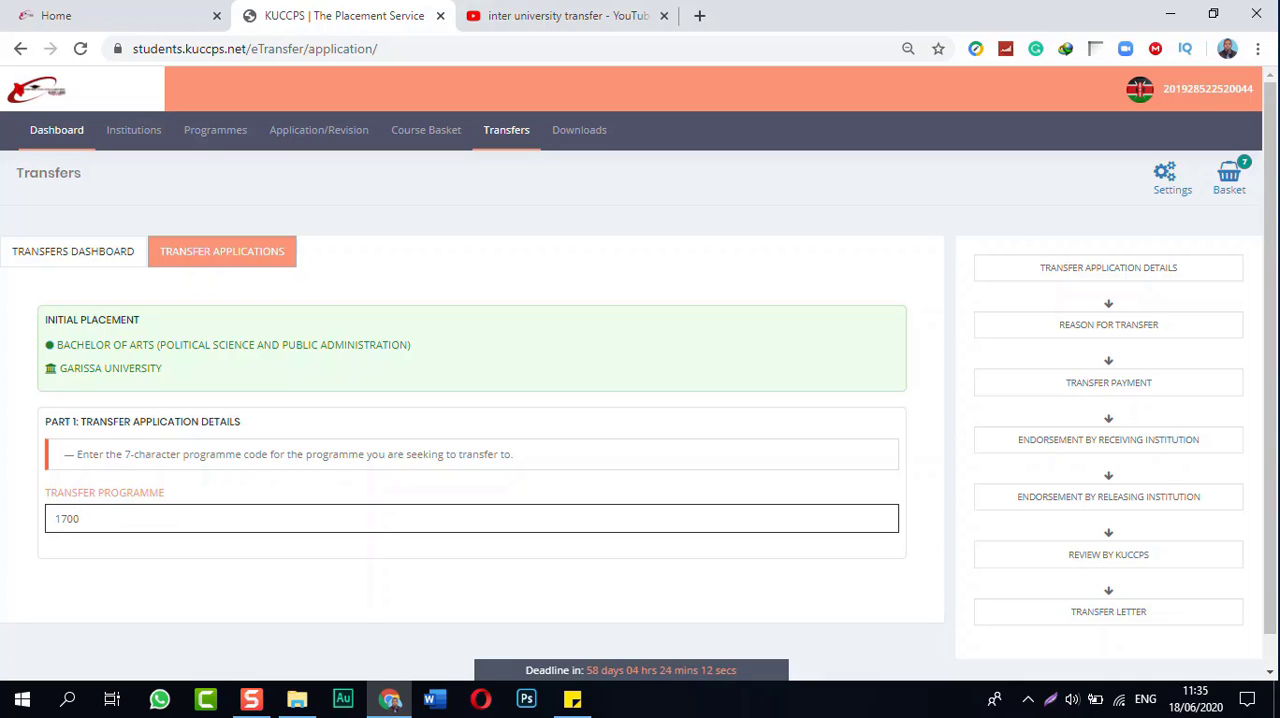
text(101)
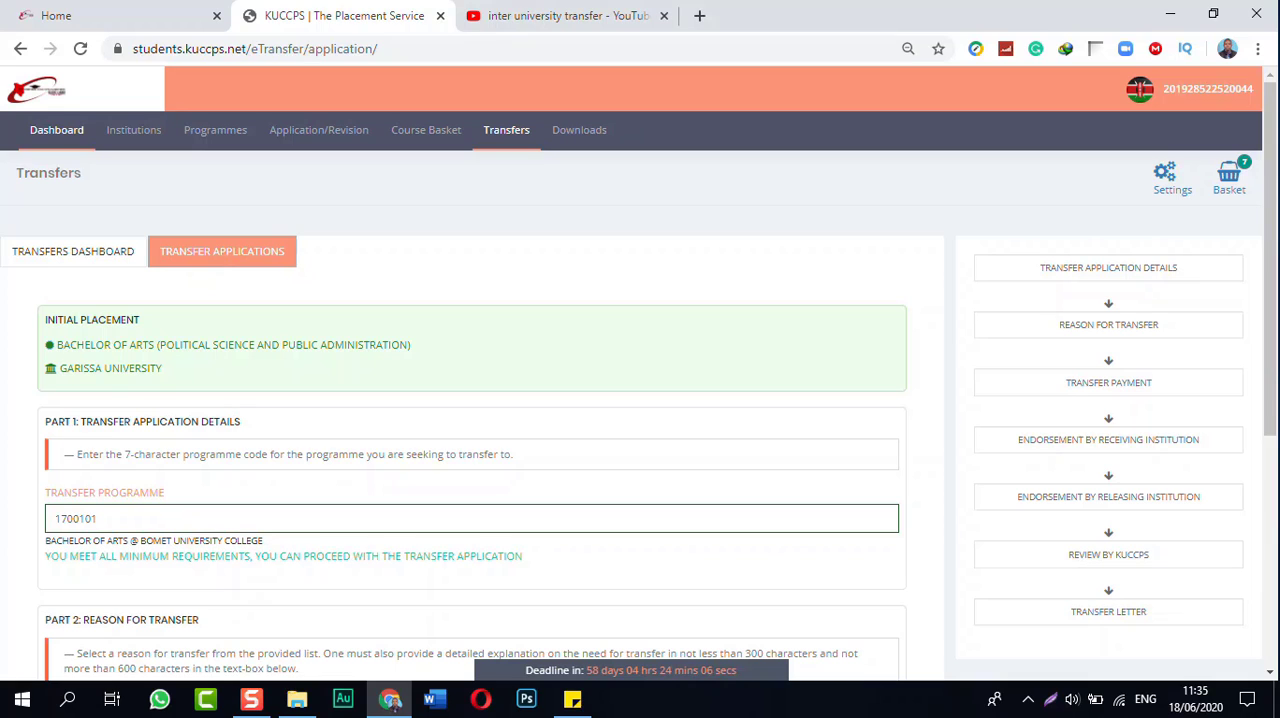
Step: Set the reason for transfer to Medical Reasons in Part 2 of the application
scroll(640, 373, down, 2)
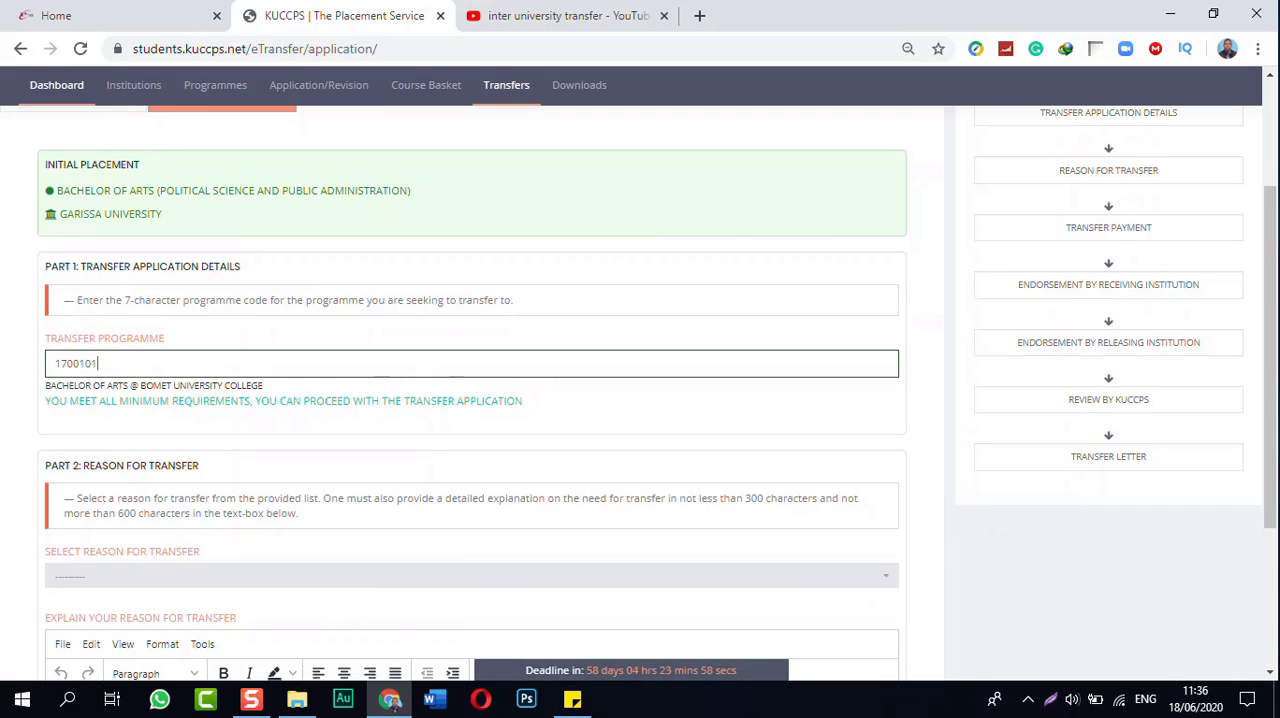
scroll(470, 400, down, 1)
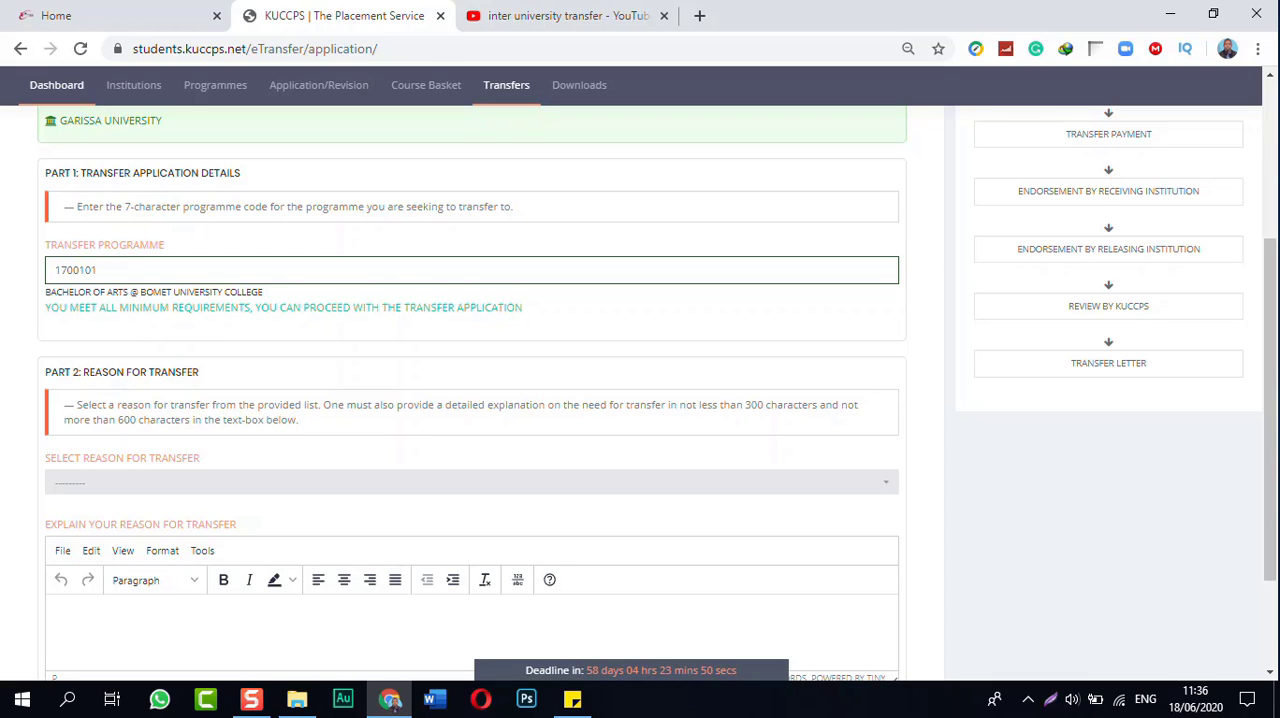
scroll(202, 450, down, 2)
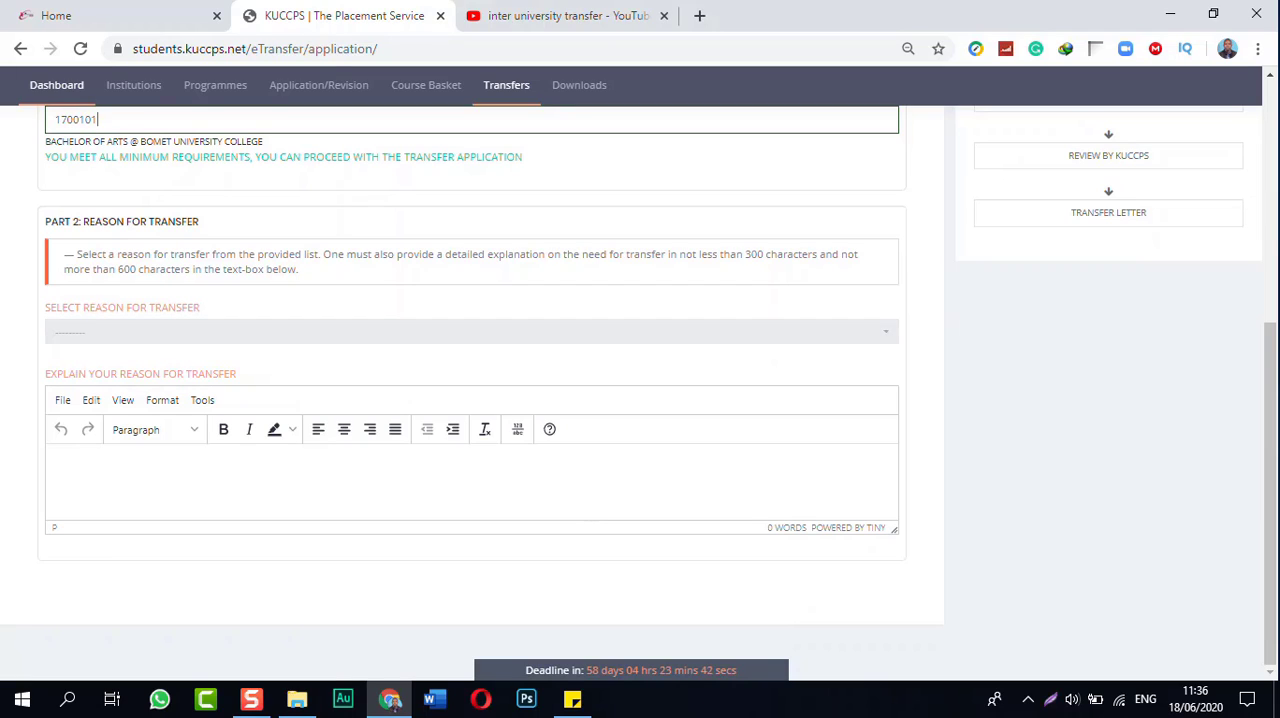
click(471, 332)
click(97, 396)
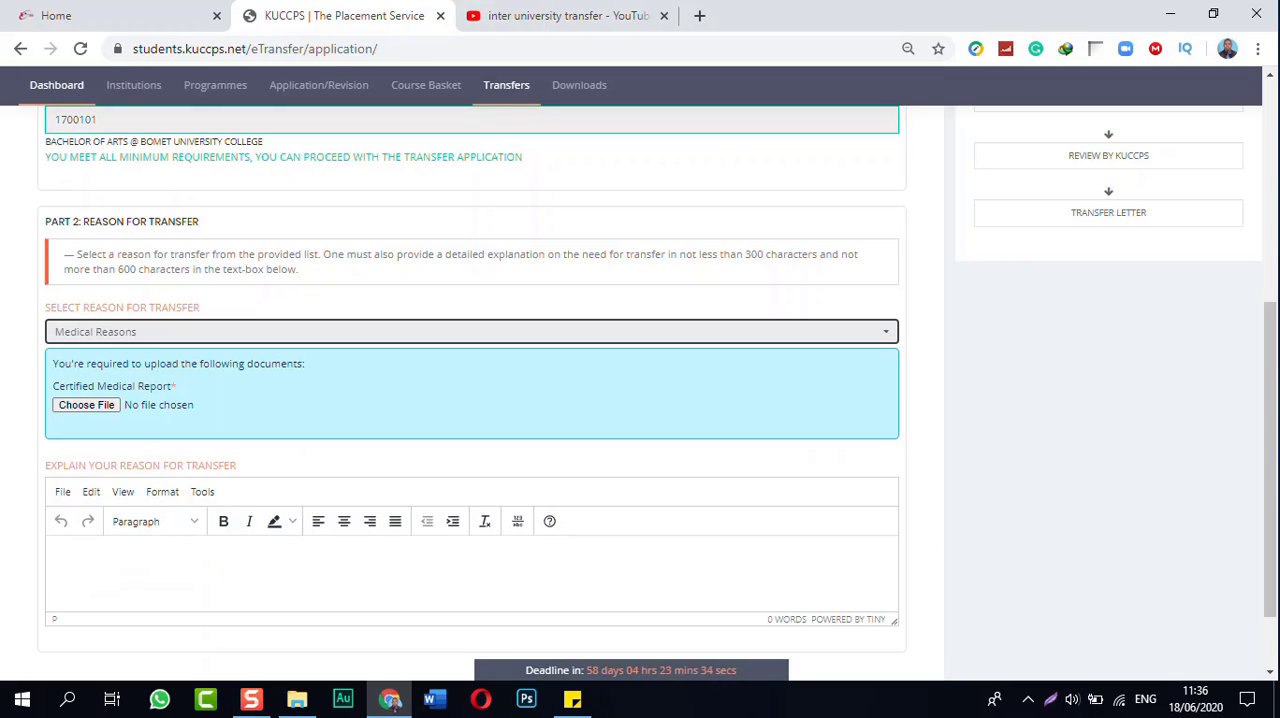
click(472, 332)
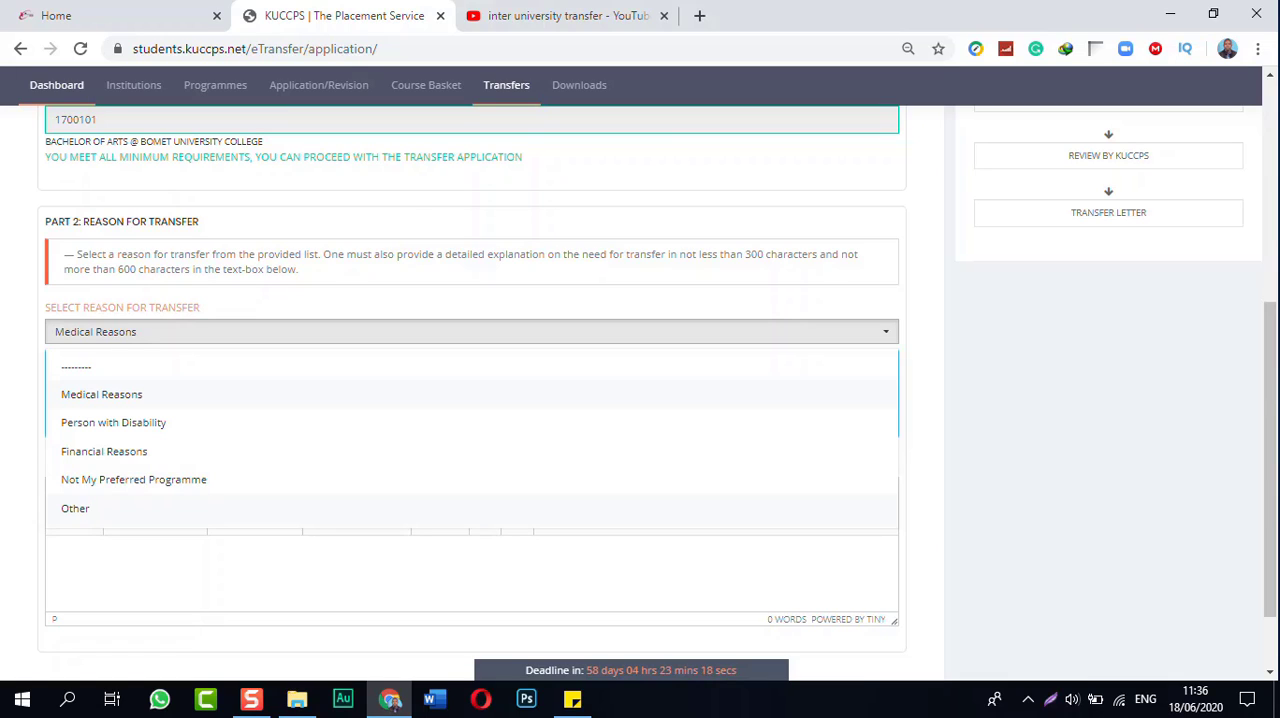
key(Return)
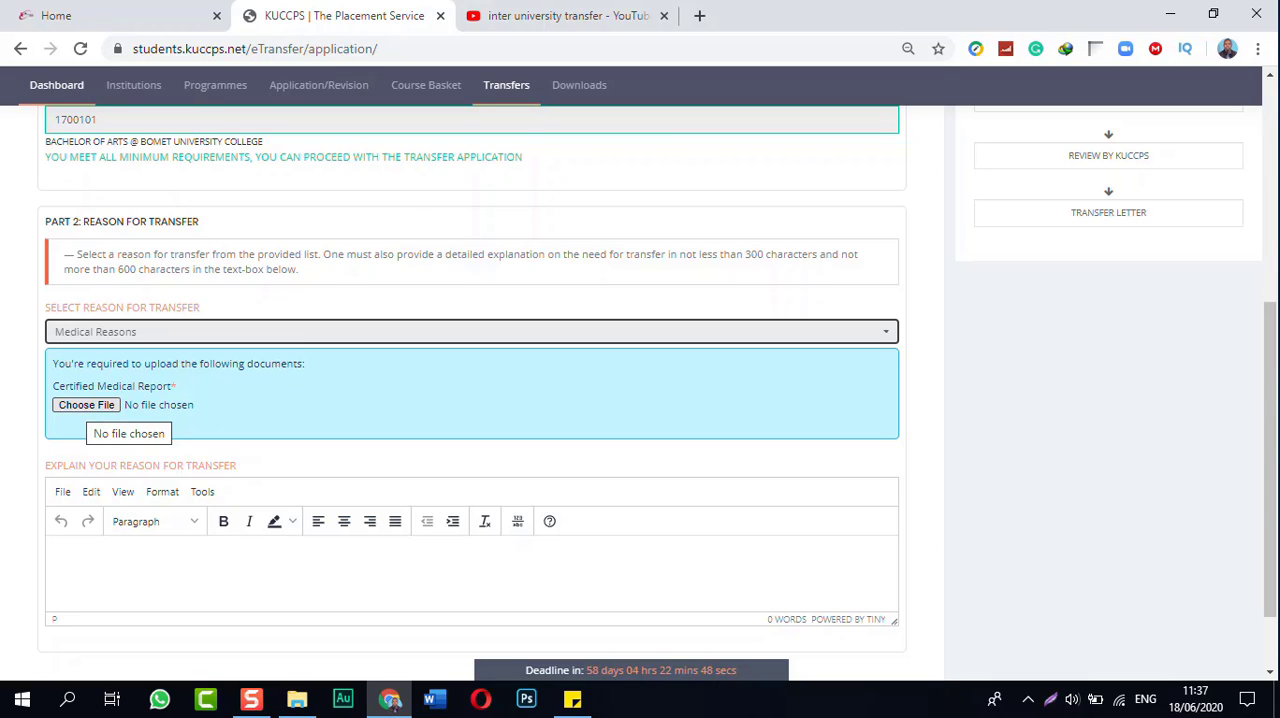
Step: Attach the MEDICAL REPORT PDF from the Documents folder as the certified medical report
click(86, 405)
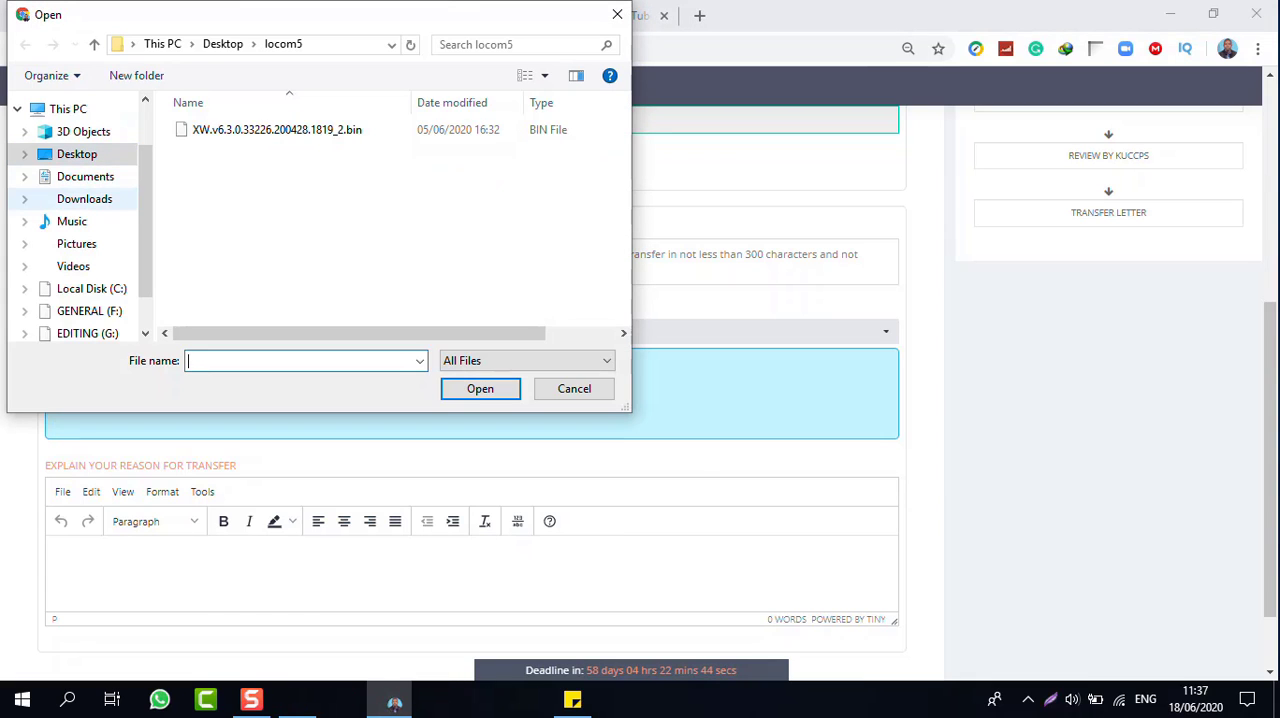
click(85, 177)
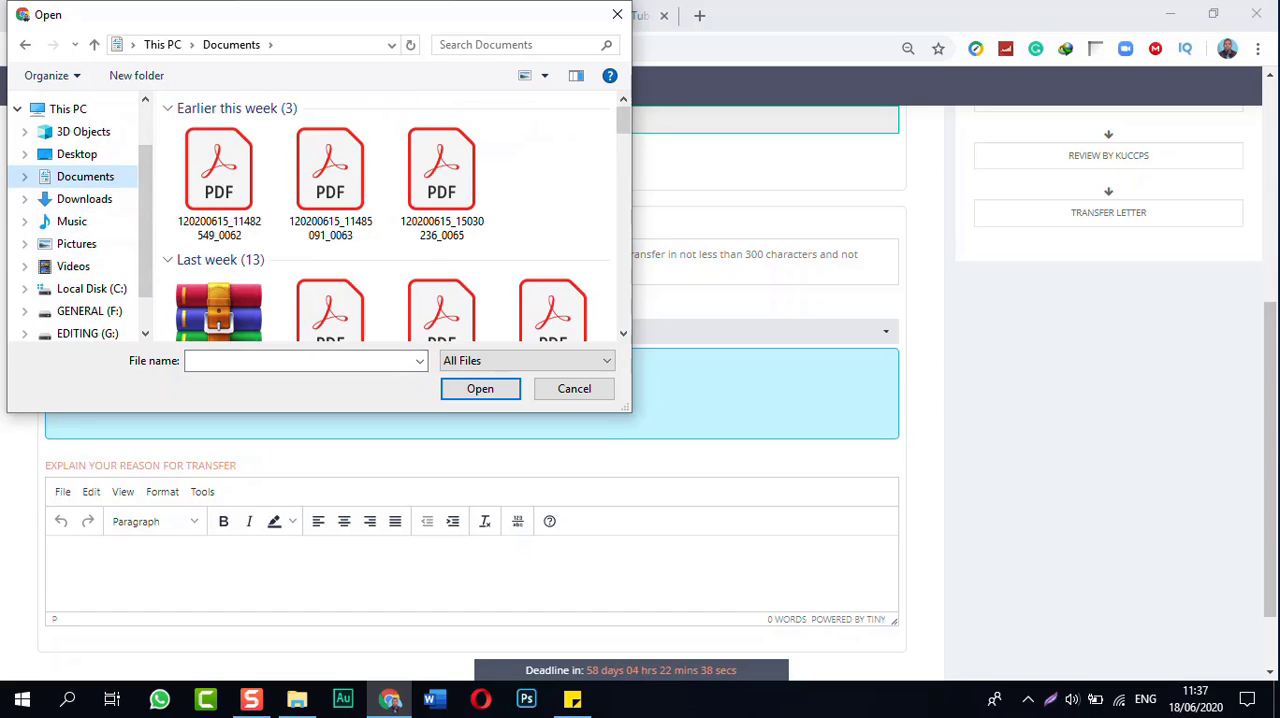
scroll(80, 280, down, 1)
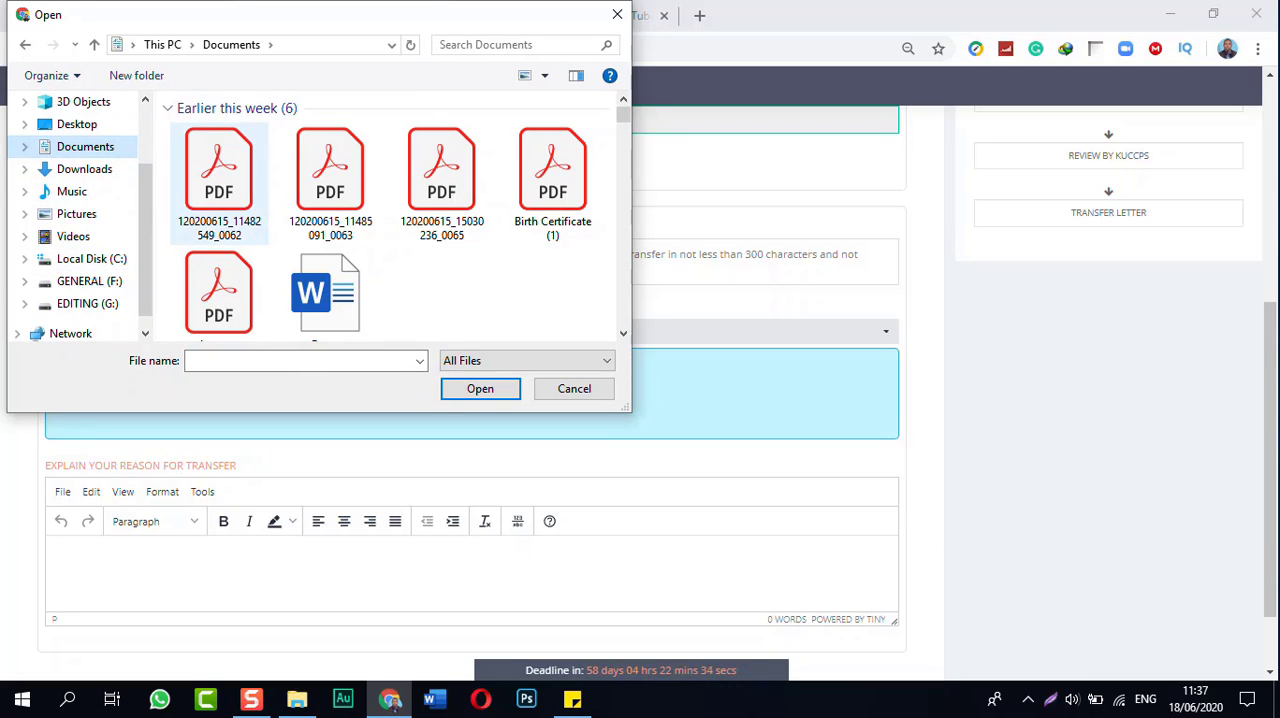
click(219, 184)
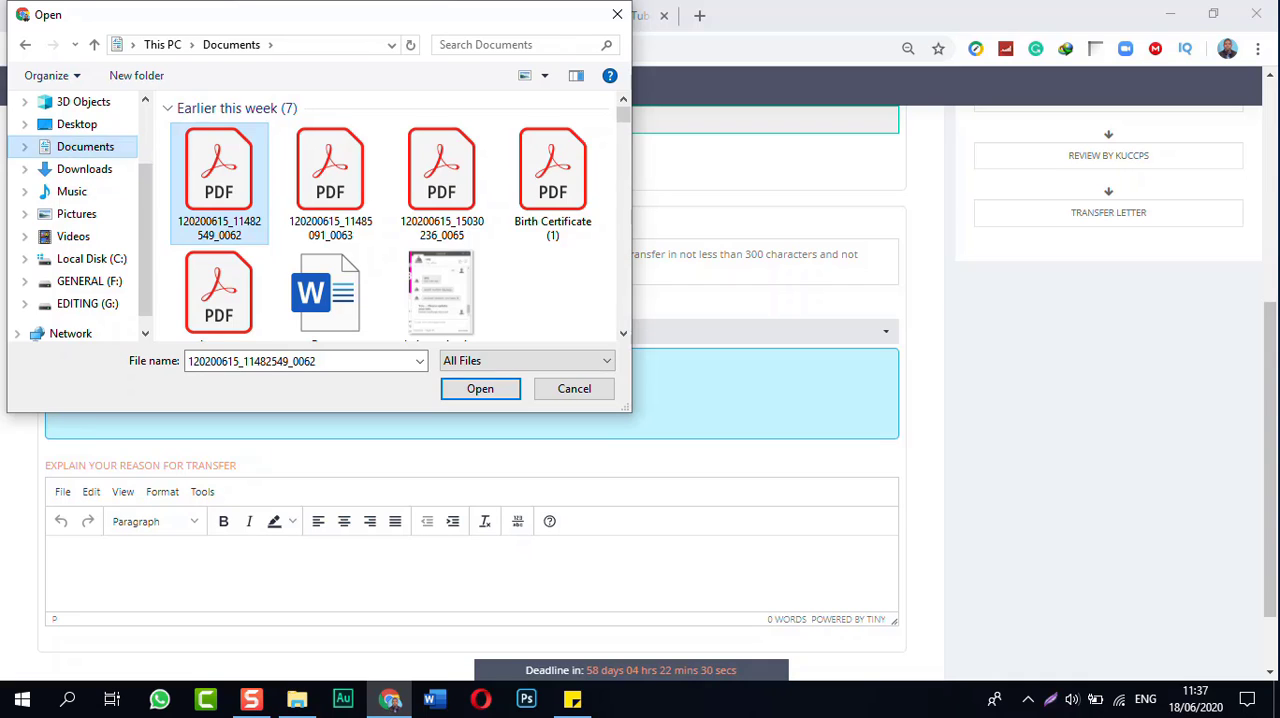
click(85, 169)
click(85, 147)
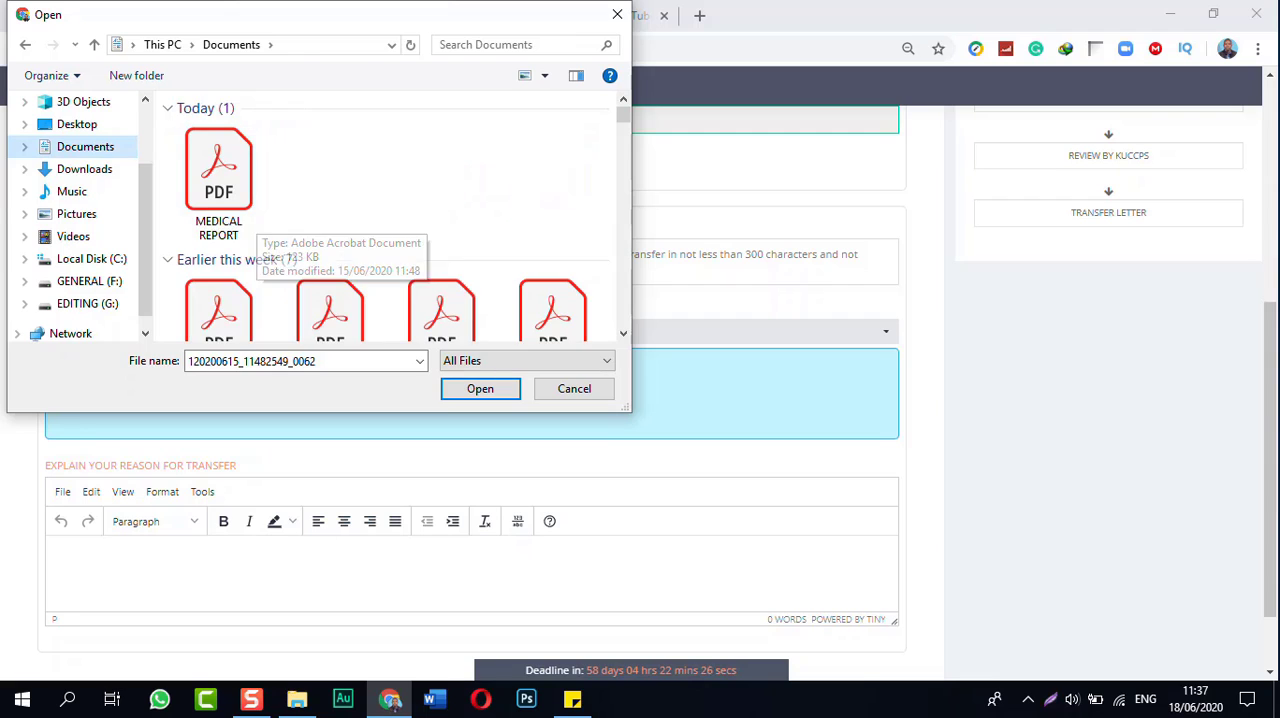
click(219, 180)
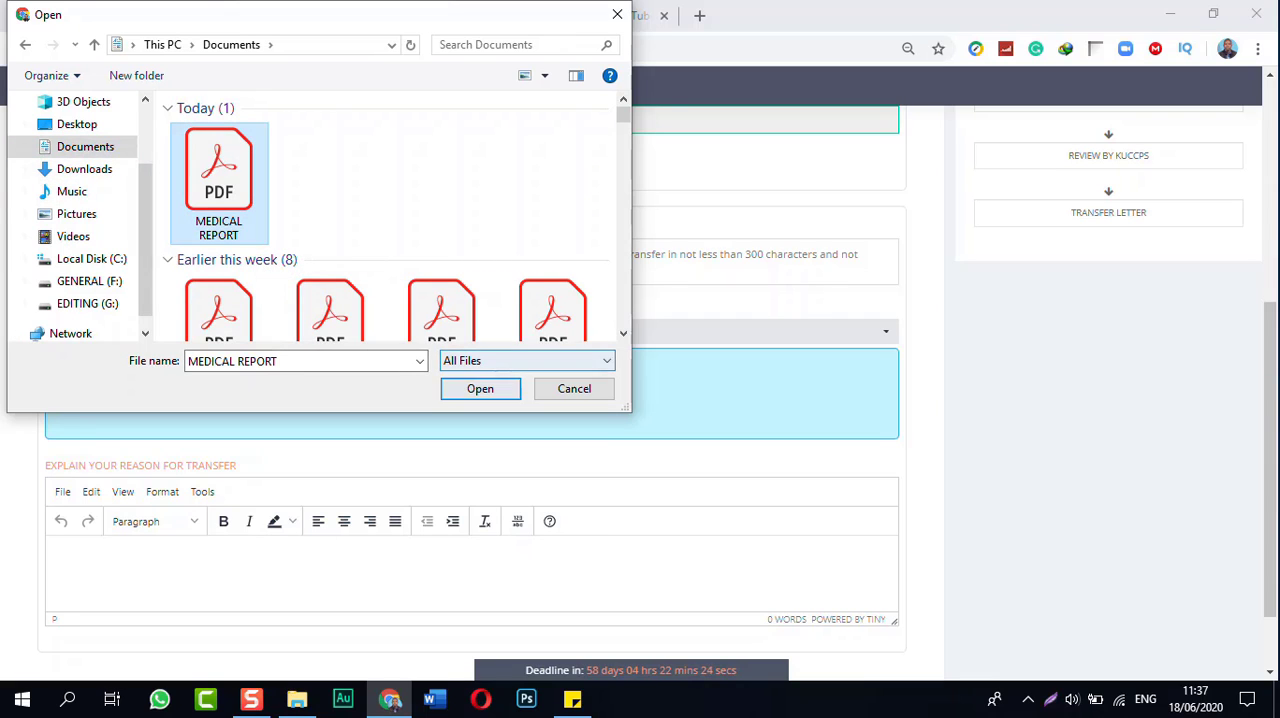
key(Return)
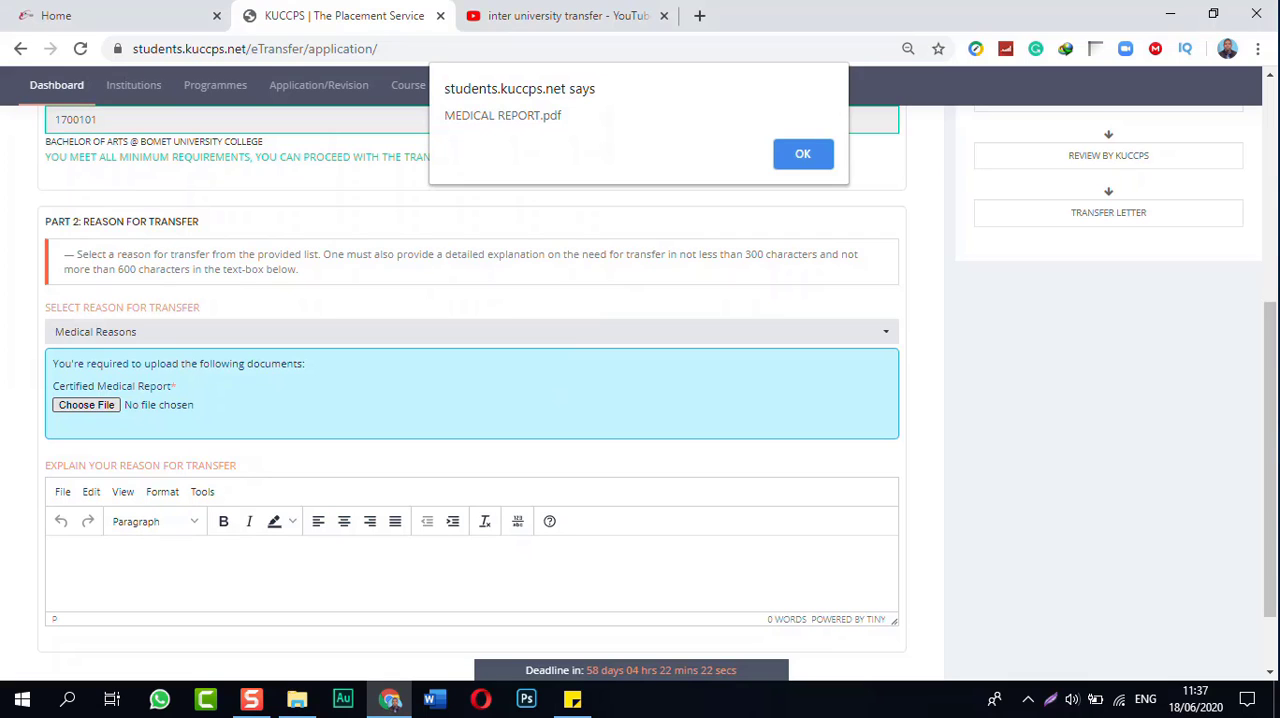
key(Return)
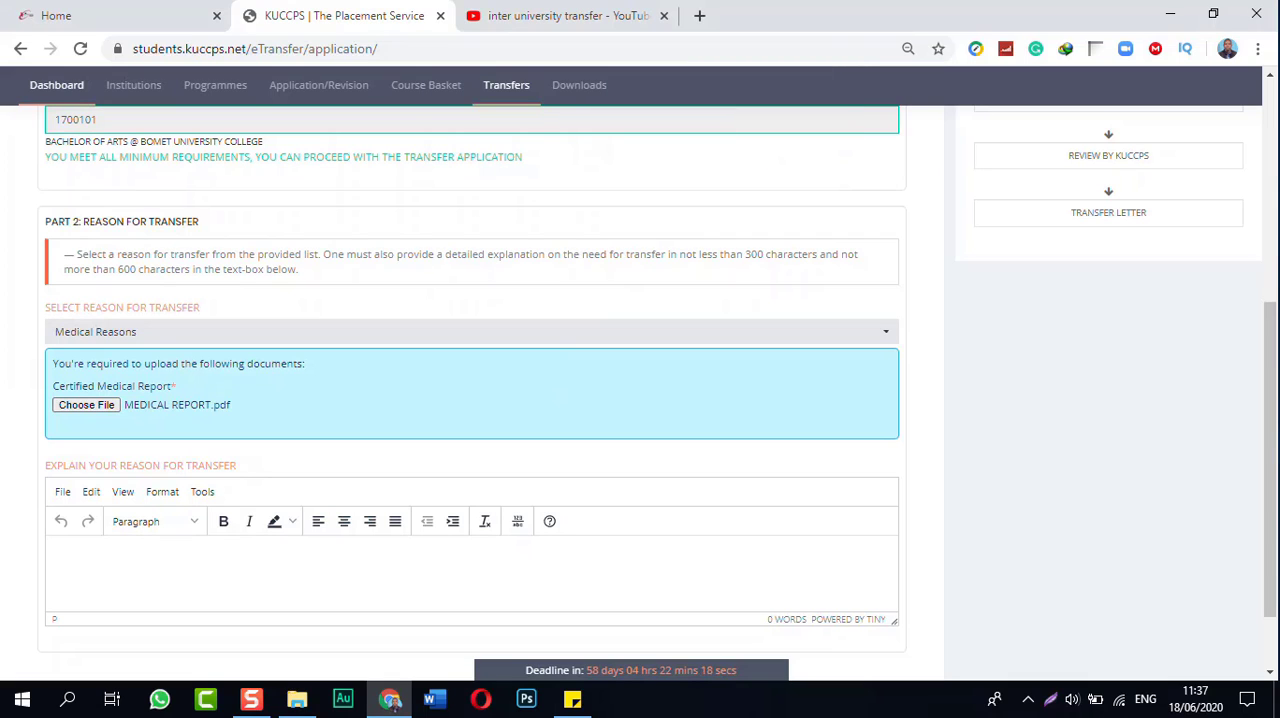
Step: Paste the remaining explanation text into the reason for transfer, ending with "kindly consider my request, thanks in advance"
scroll(640, 400, down, 2)
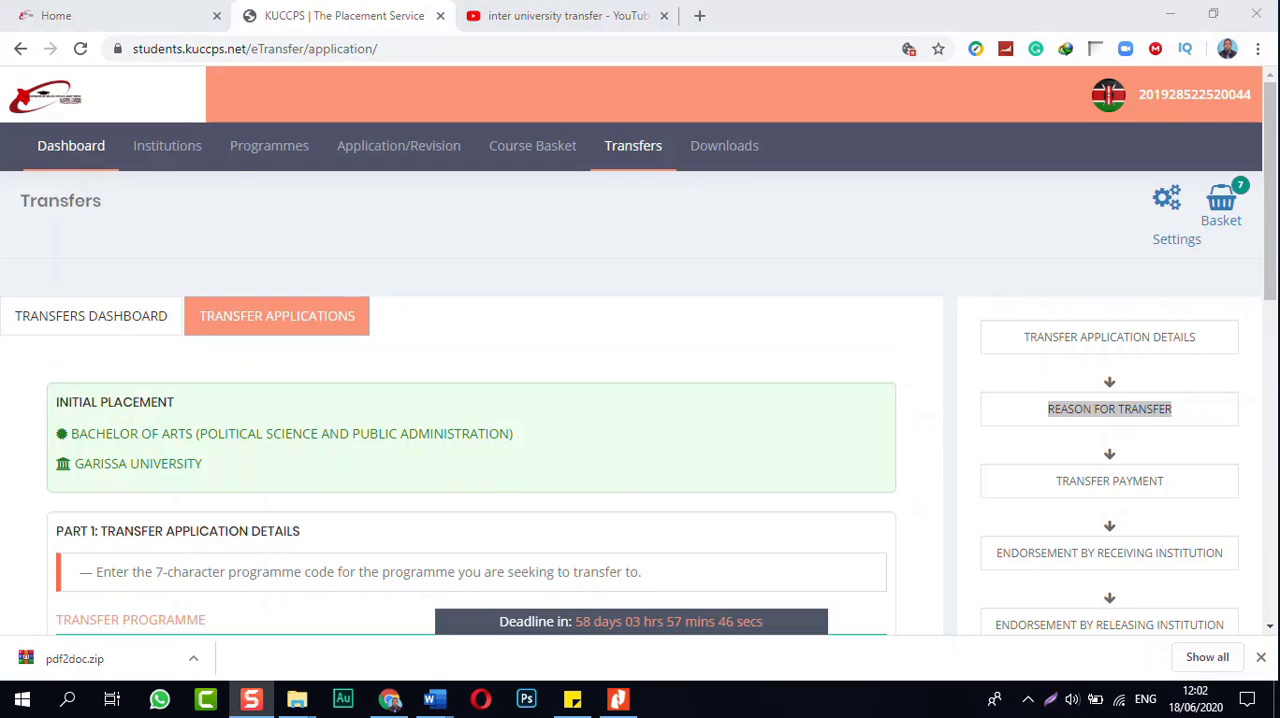
scroll(632, 400, down, 5)
scroll(470, 370, down, 4)
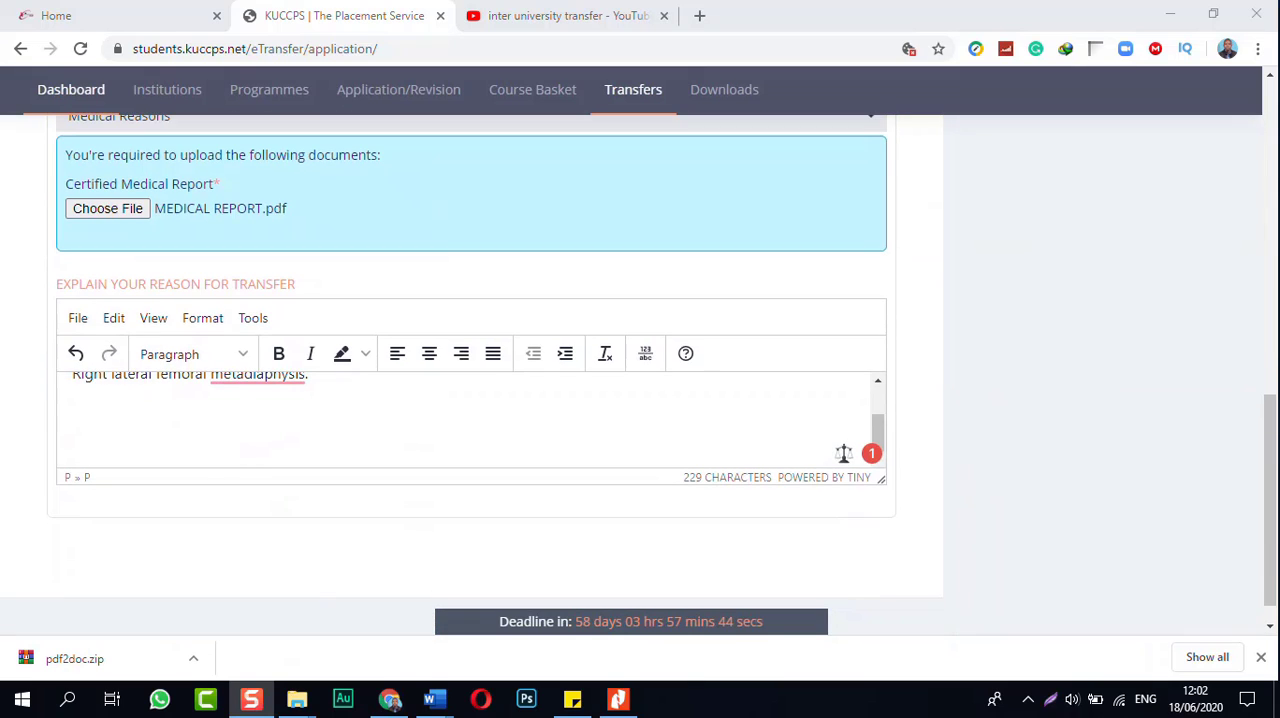
click(73, 407)
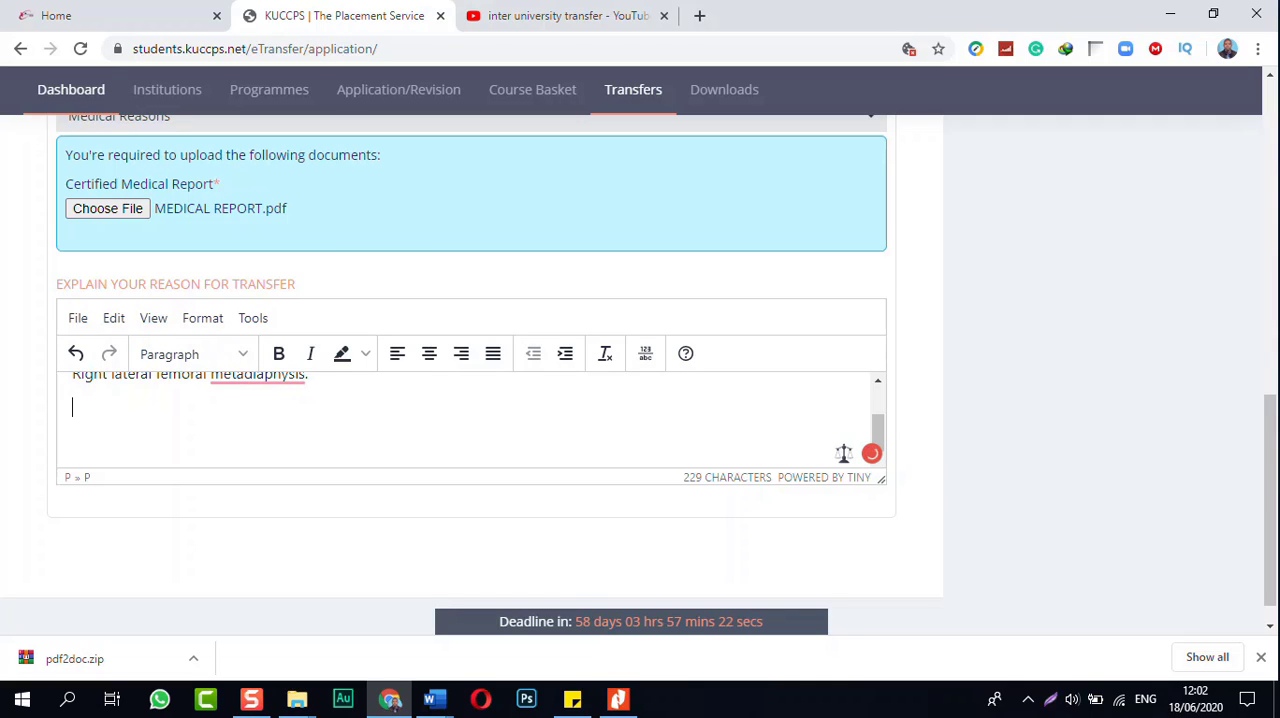
key(ctrl+v)
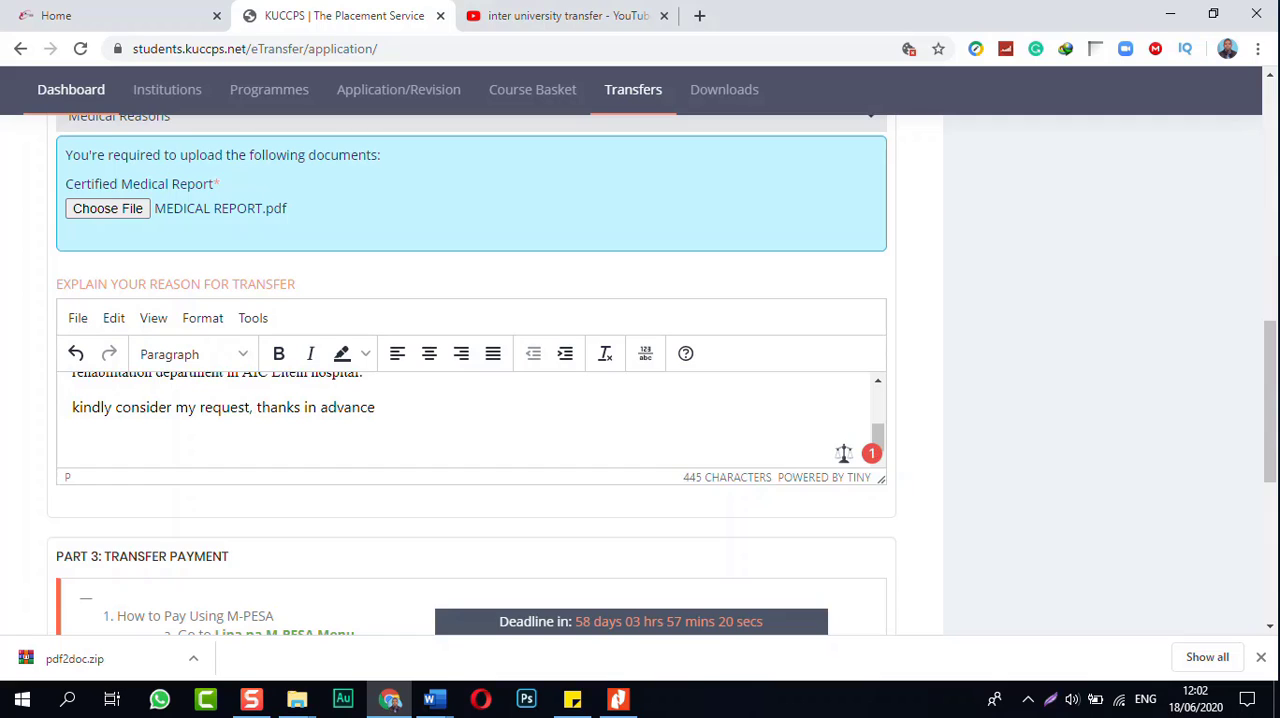
scroll(470, 380, down, 3)
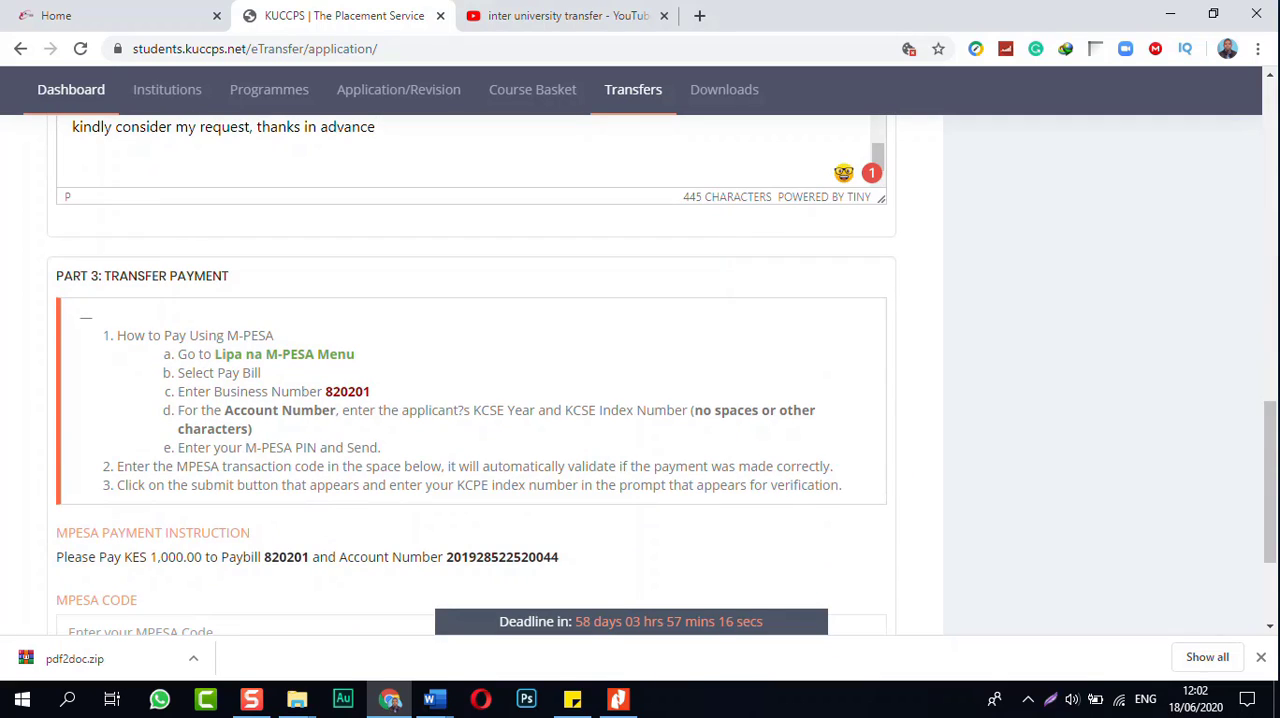
Step: Review the transfer application from the programme details through the explanation text to the M-PESA payment instructions in Part 3
scroll(470, 150, up, 2)
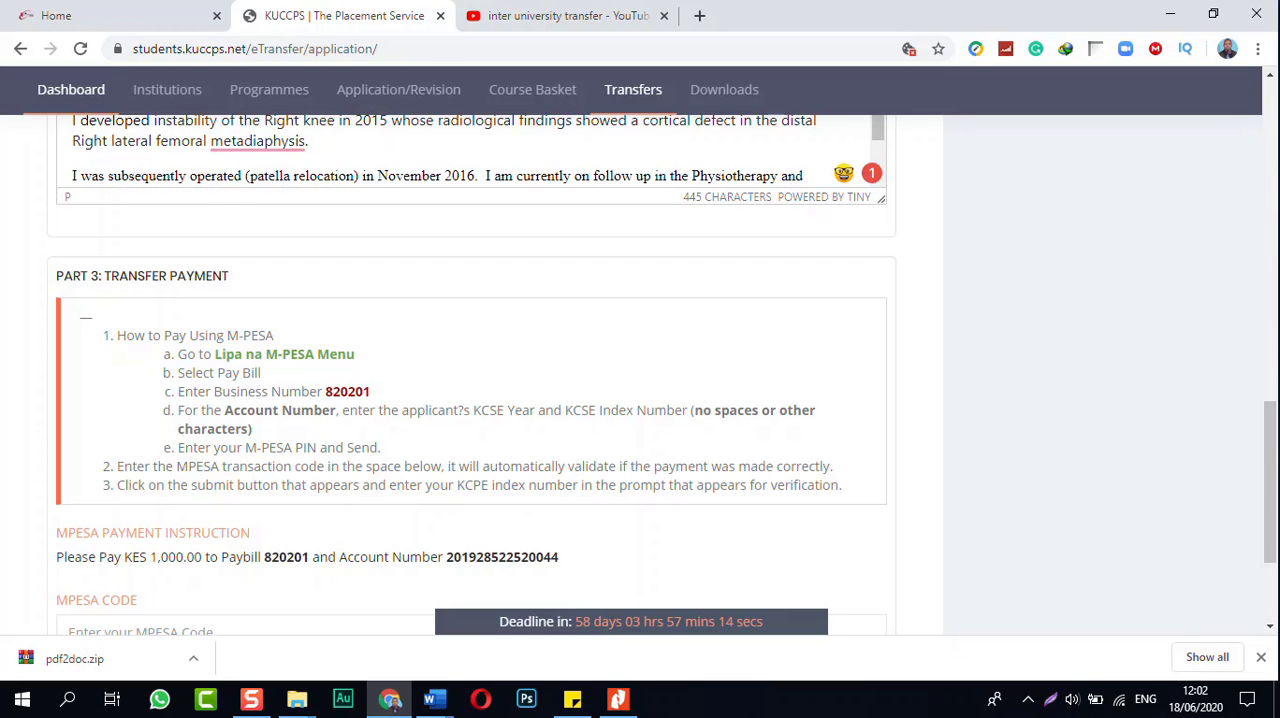
scroll(470, 150, down, 2)
scroll(470, 150, up, 2)
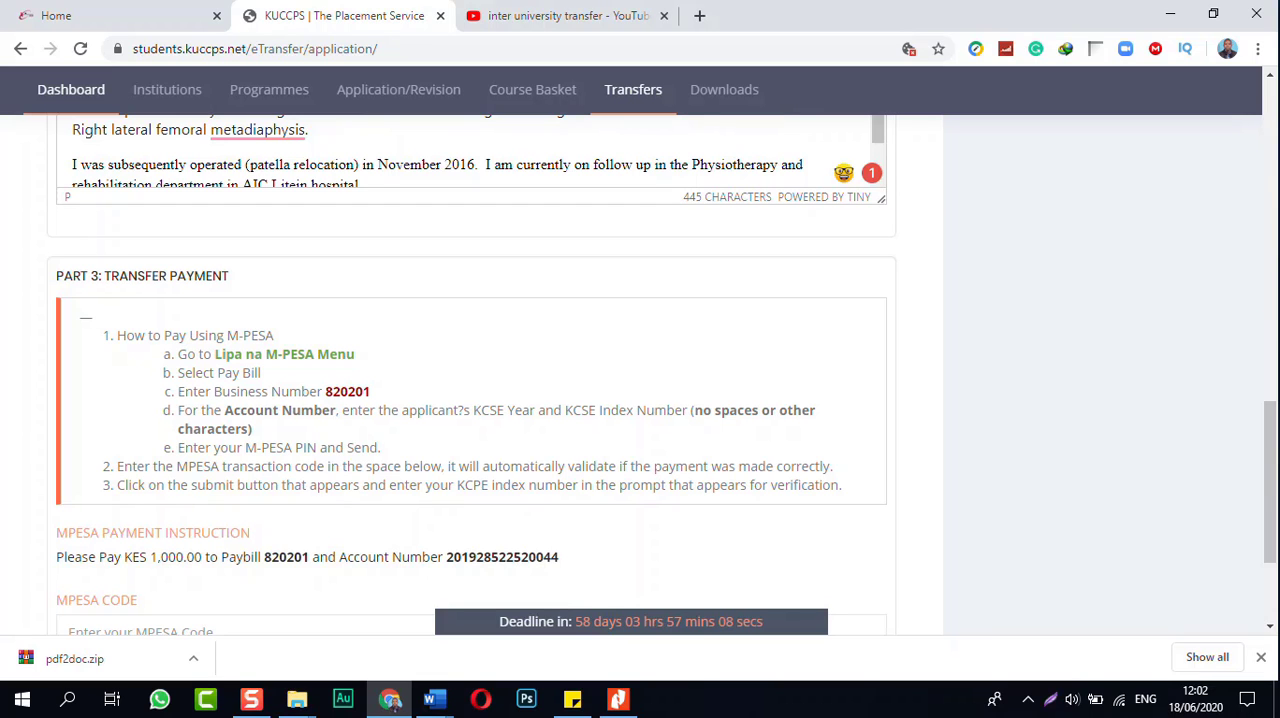
scroll(470, 370, up, 10)
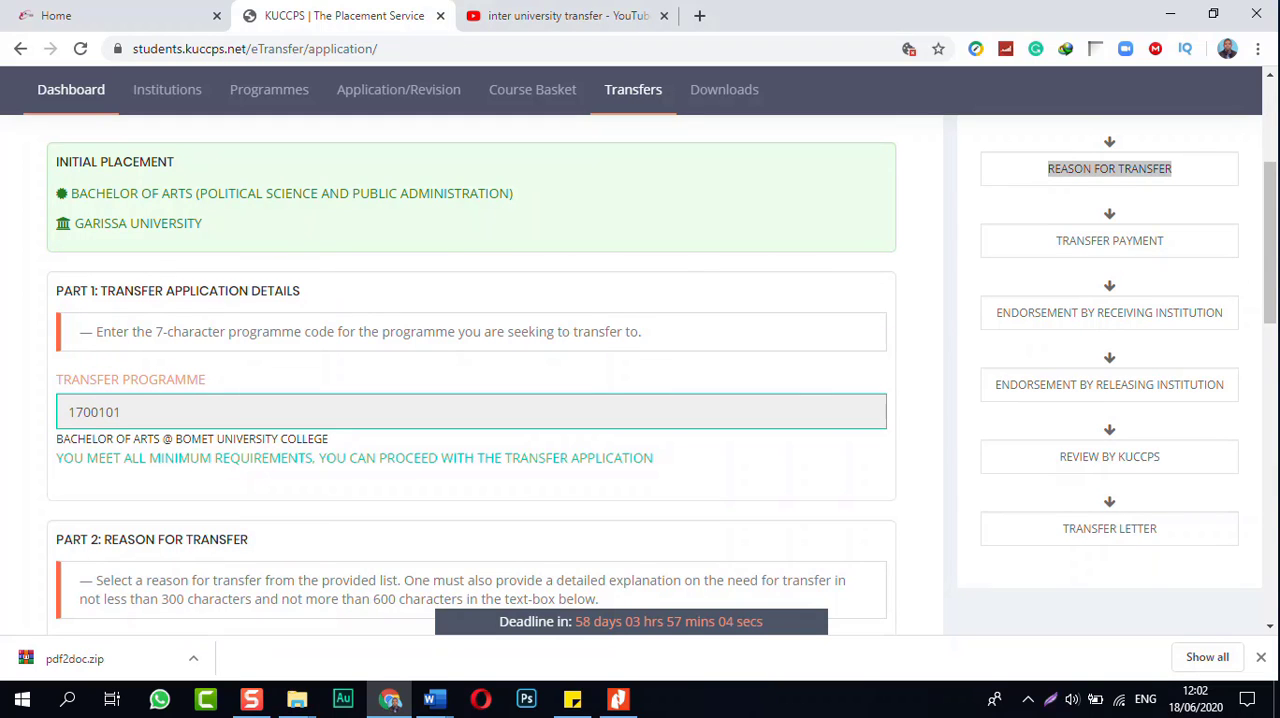
scroll(470, 370, down, 10)
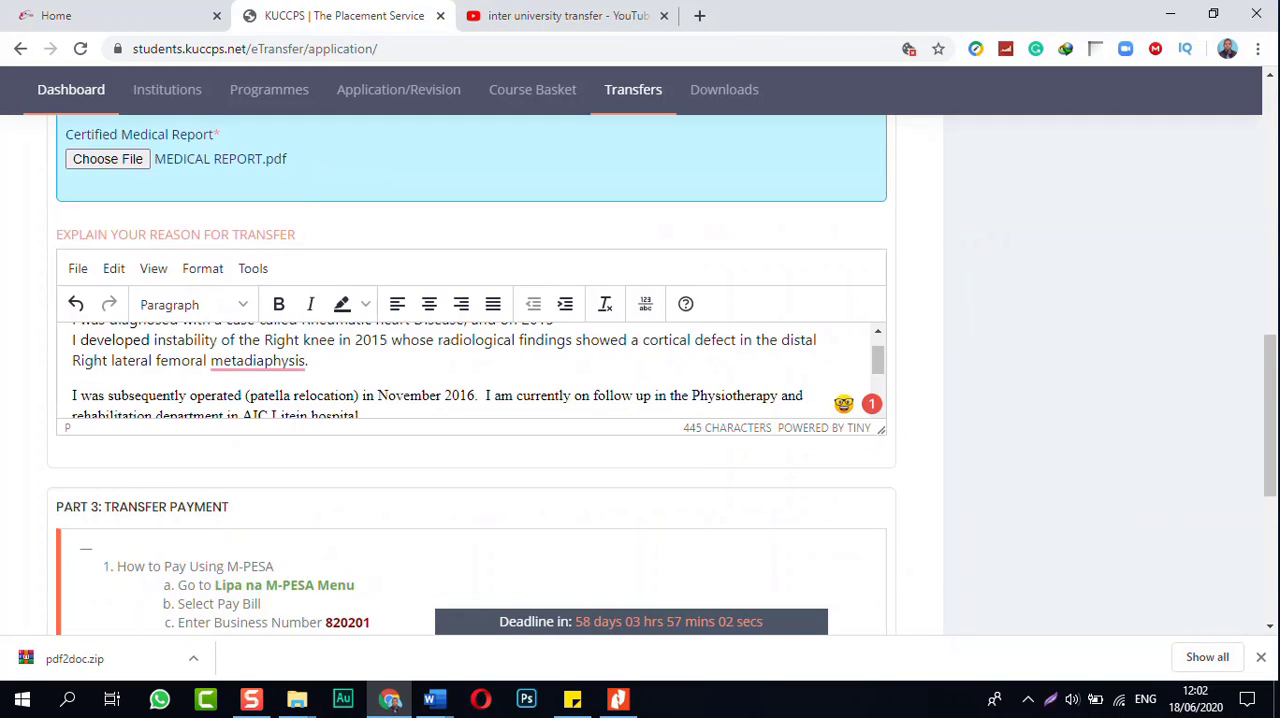
scroll(470, 370, down, 1)
scroll(470, 370, up, 2)
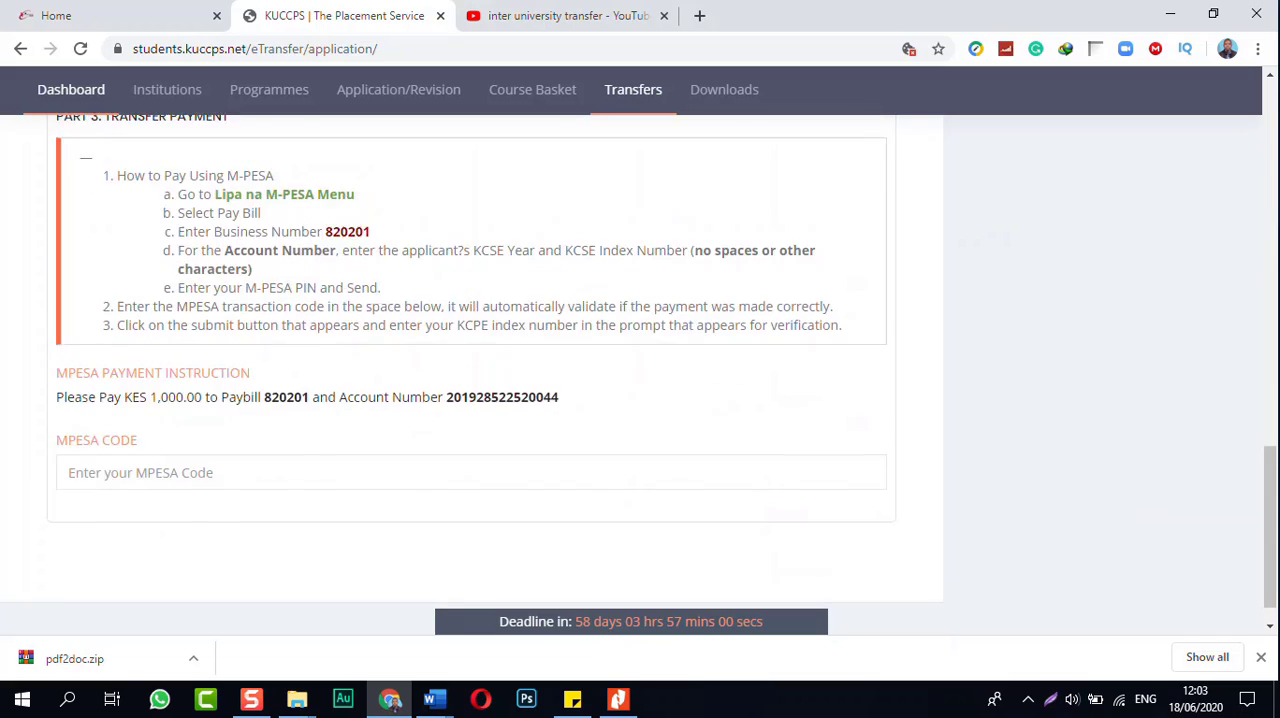
scroll(470, 370, down, 1)
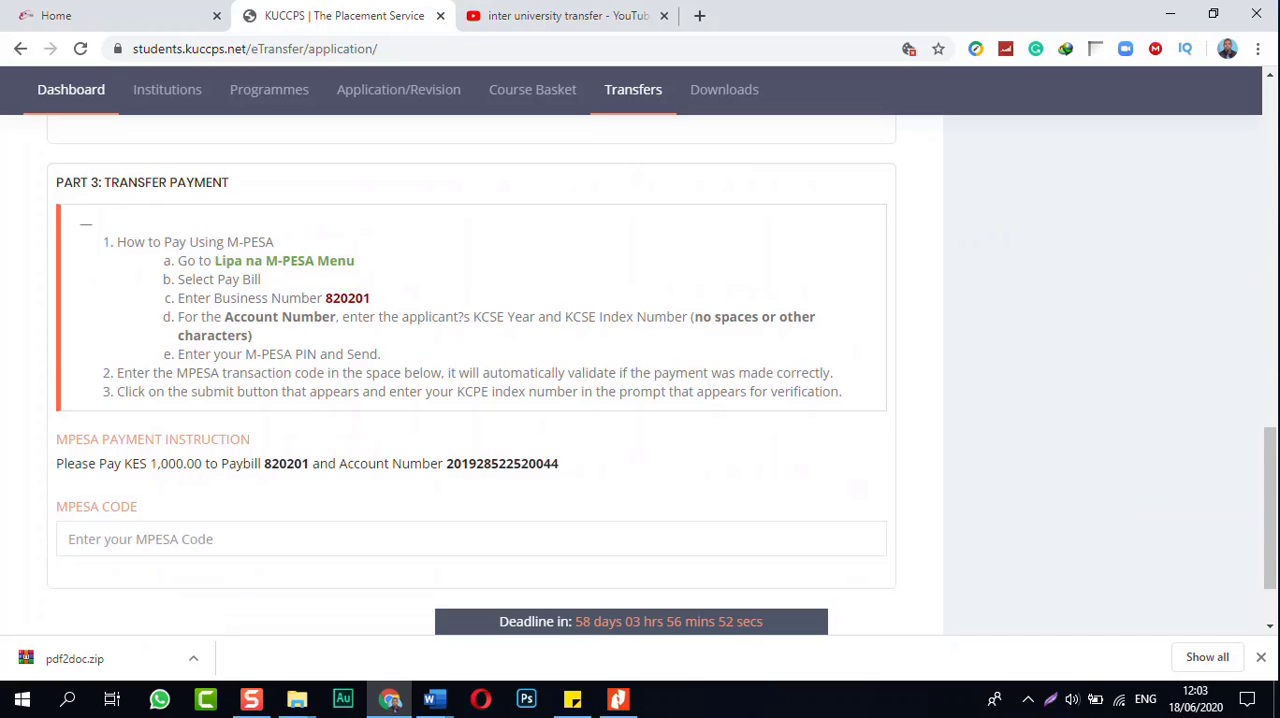
drag(117, 242, 842, 391)
click(842, 391)
Step: Enter the M-PESA transaction code in the MPESA Code field of Part 3, correcting its final character
click(400, 539)
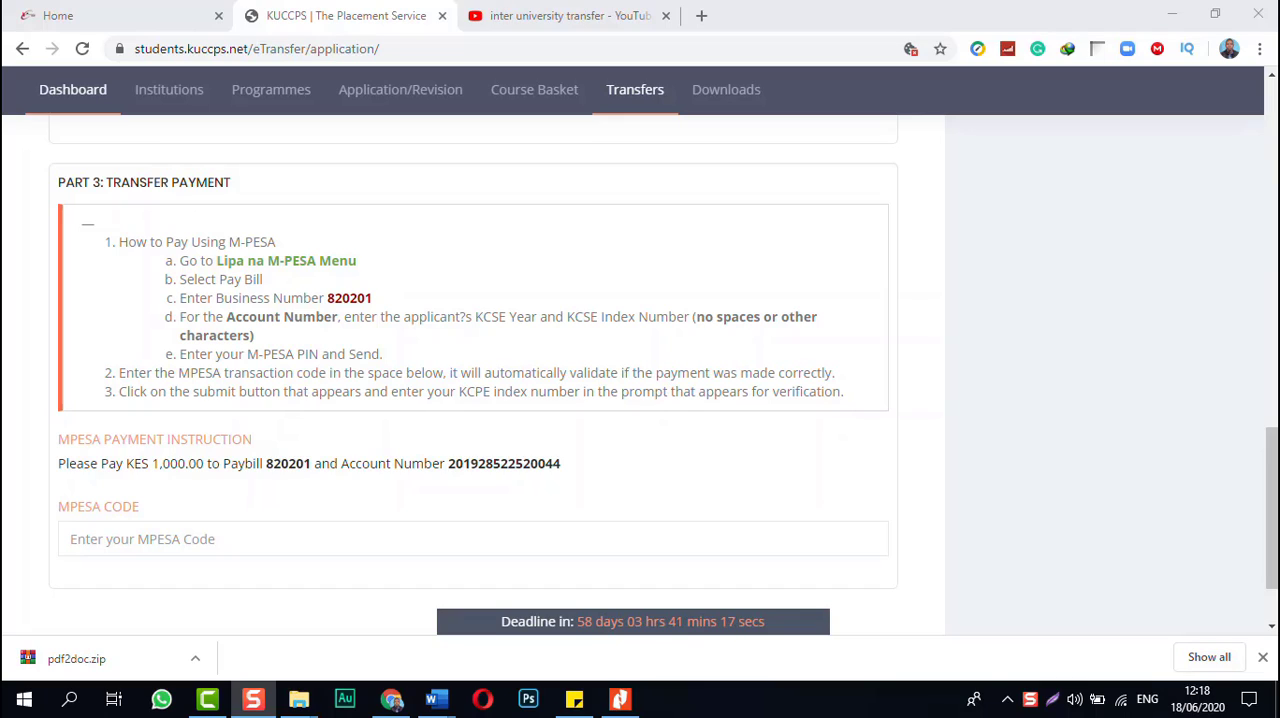
click(142, 539)
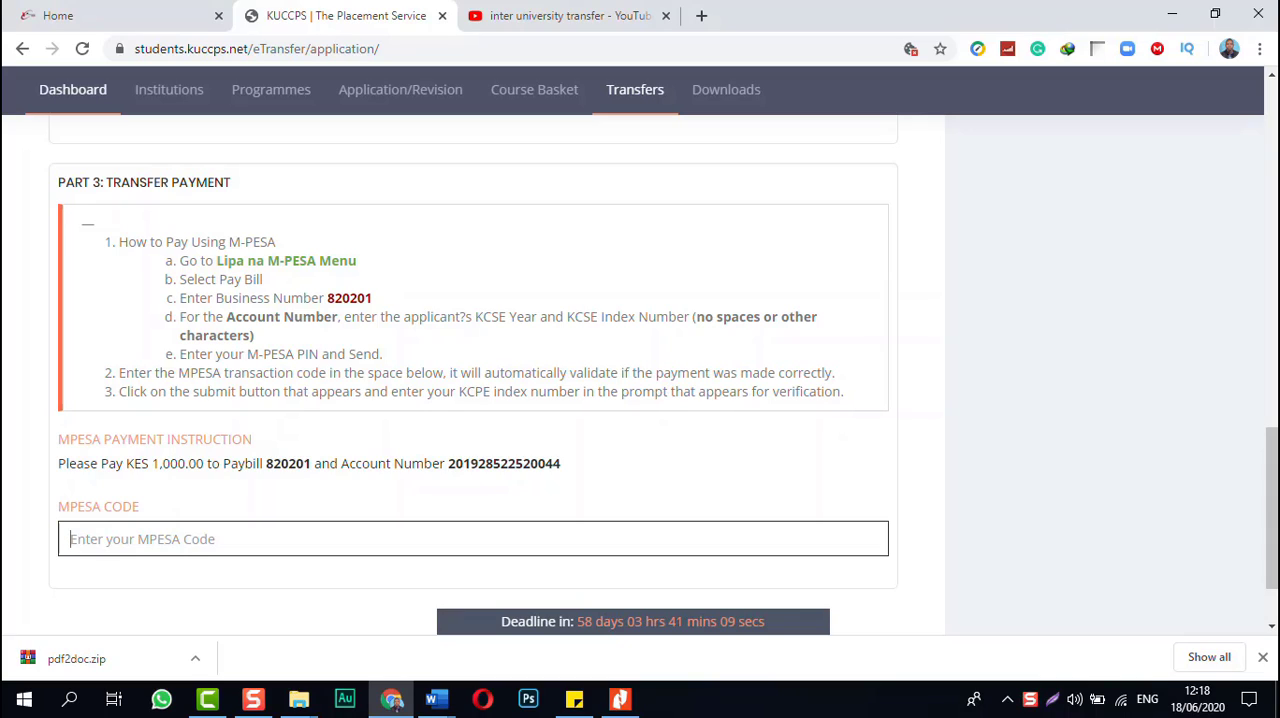
text(OF)
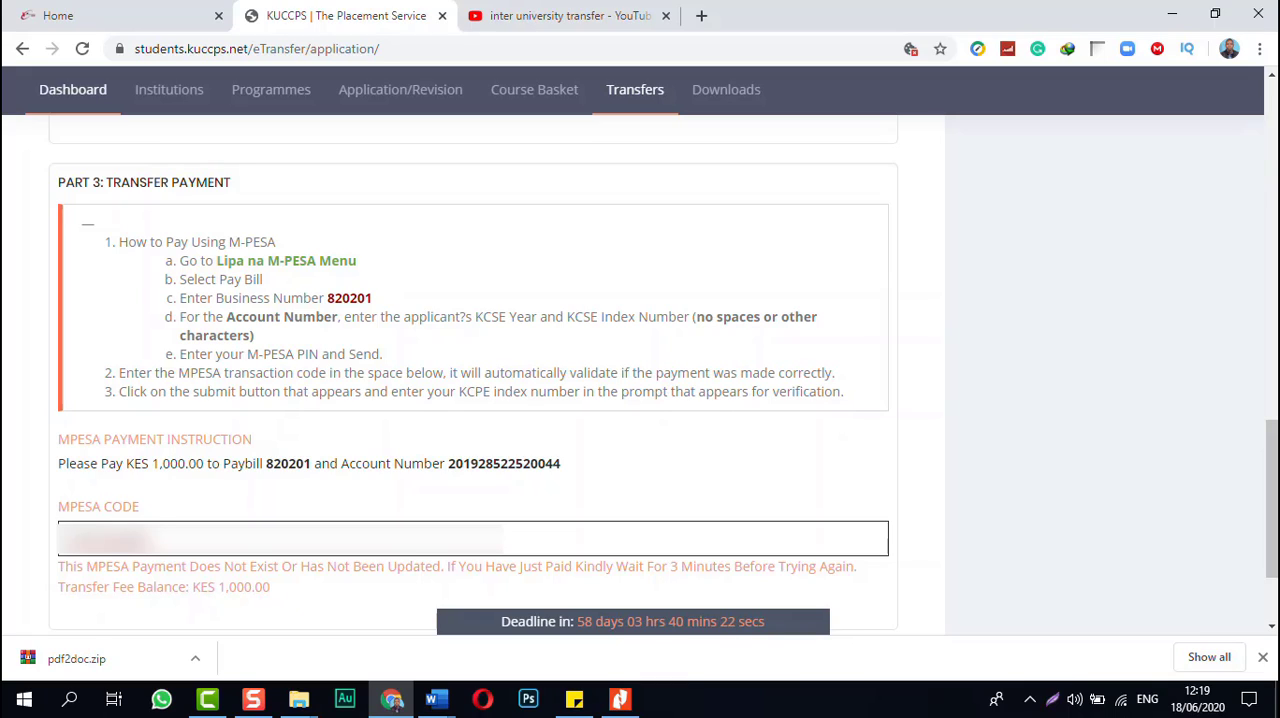
key(BackSpace)
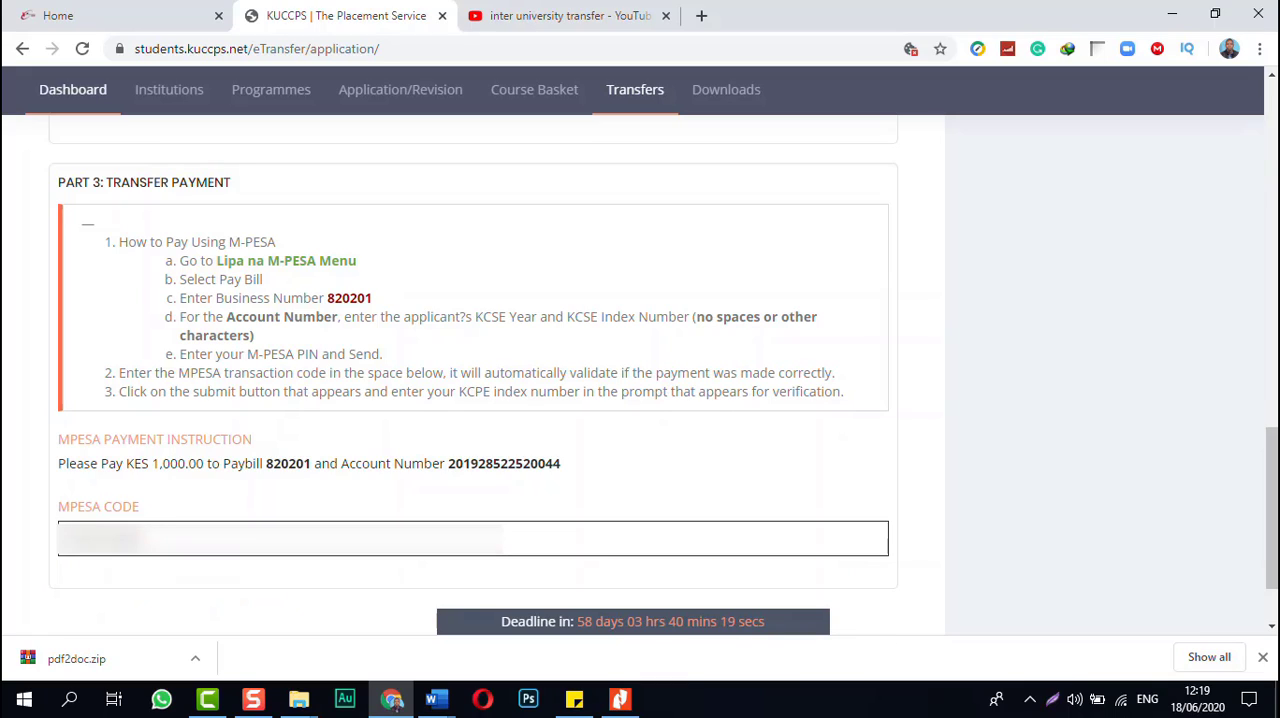
text(N)
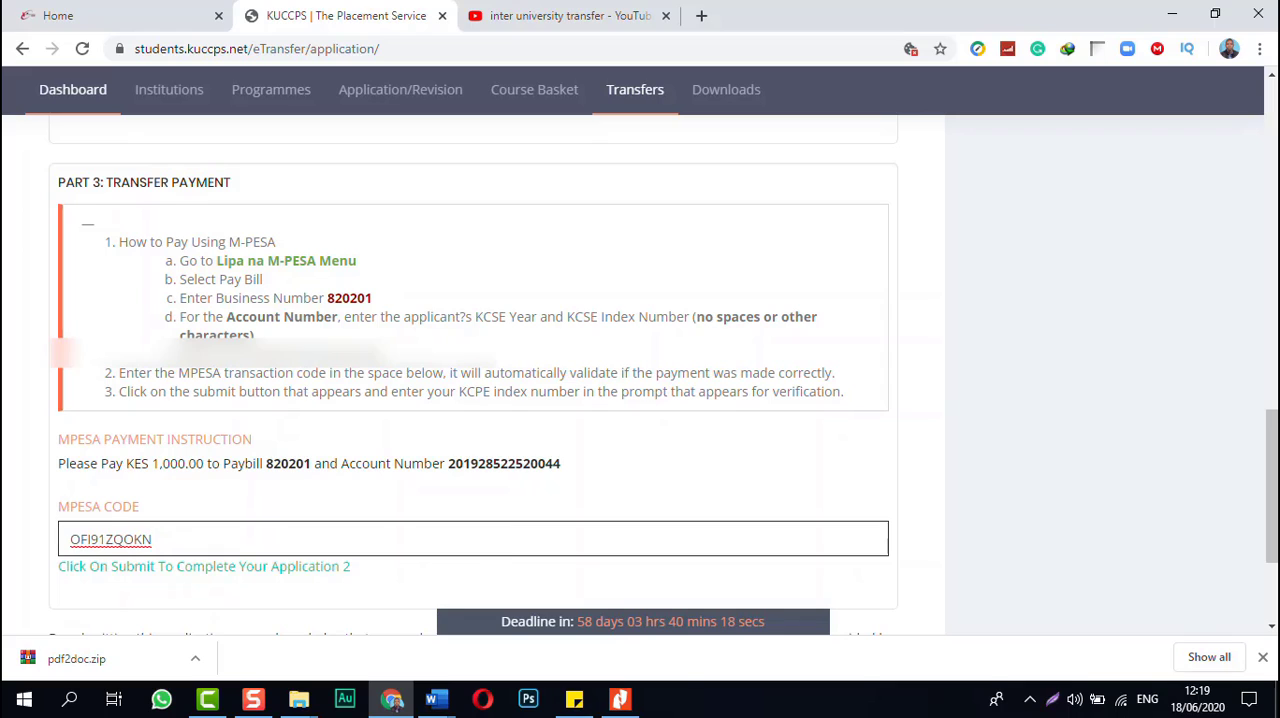
Step: Check the completed application before submission, covering the transfer programme, reason, attached medical report, explanation text and payment section
scroll(473, 375, down, 2)
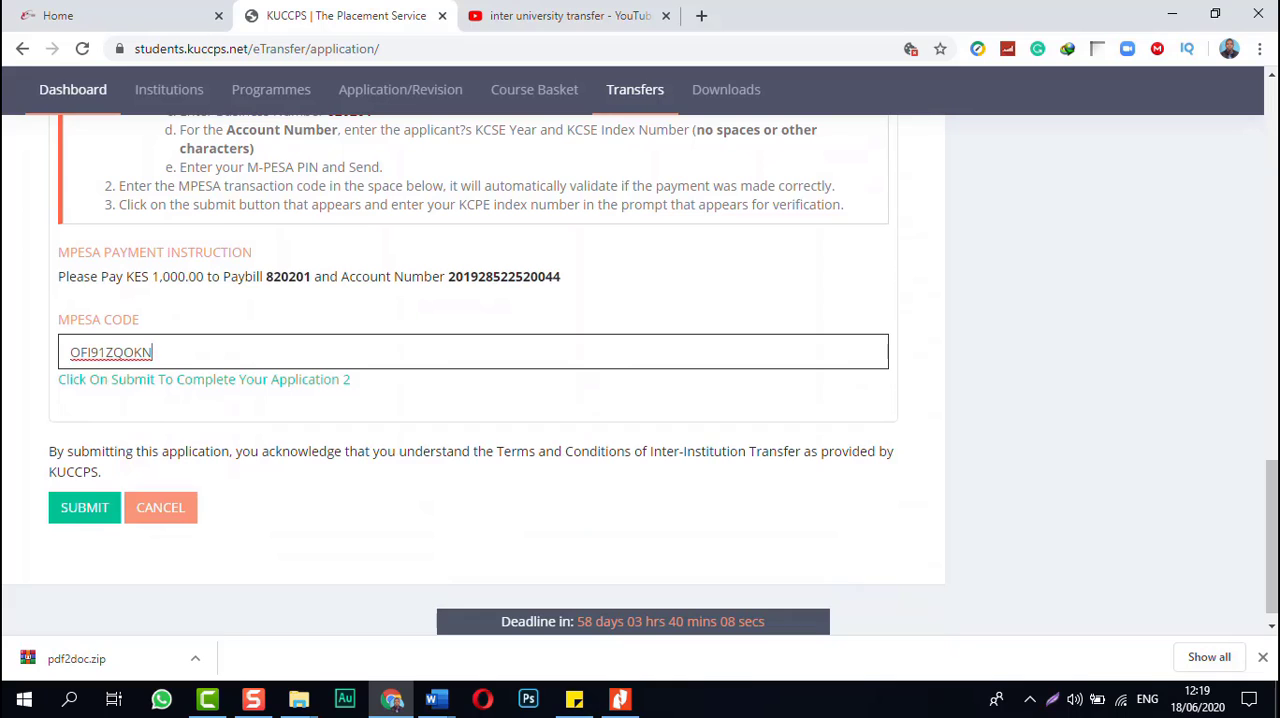
scroll(473, 374, up, 6)
scroll(473, 420, up, 8)
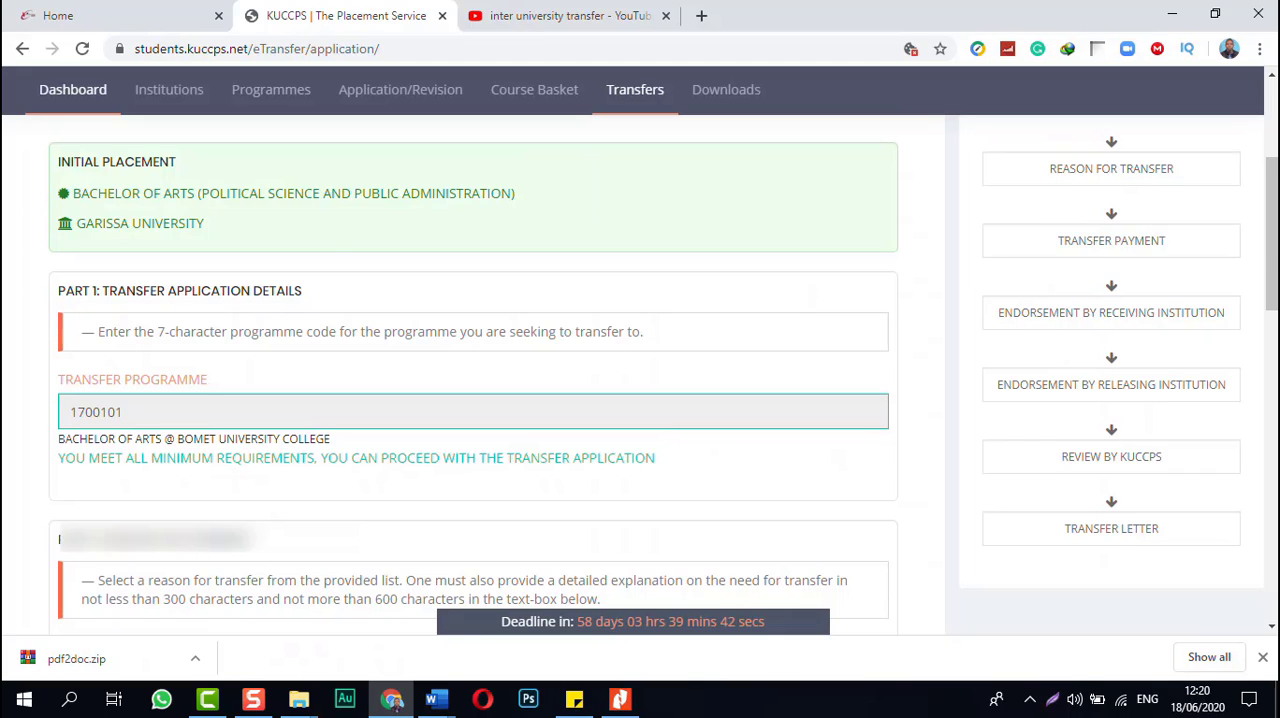
scroll(470, 380, down, 5)
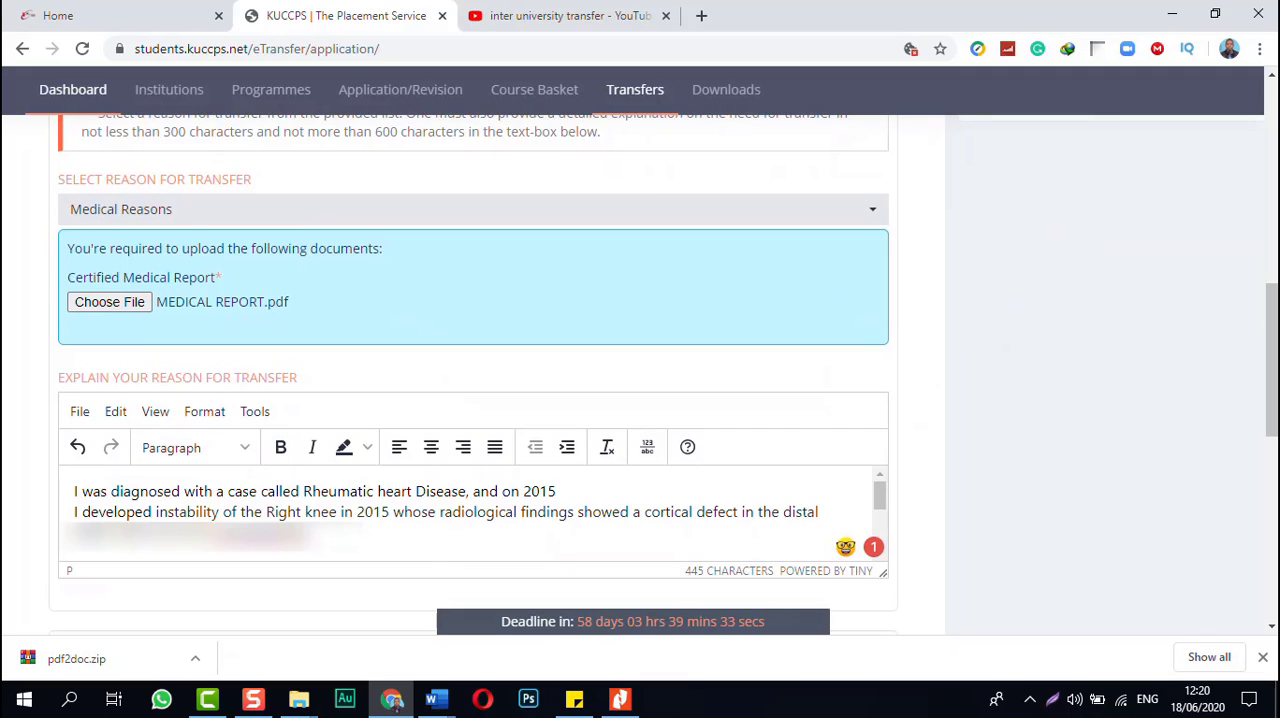
scroll(466, 513, down, 2)
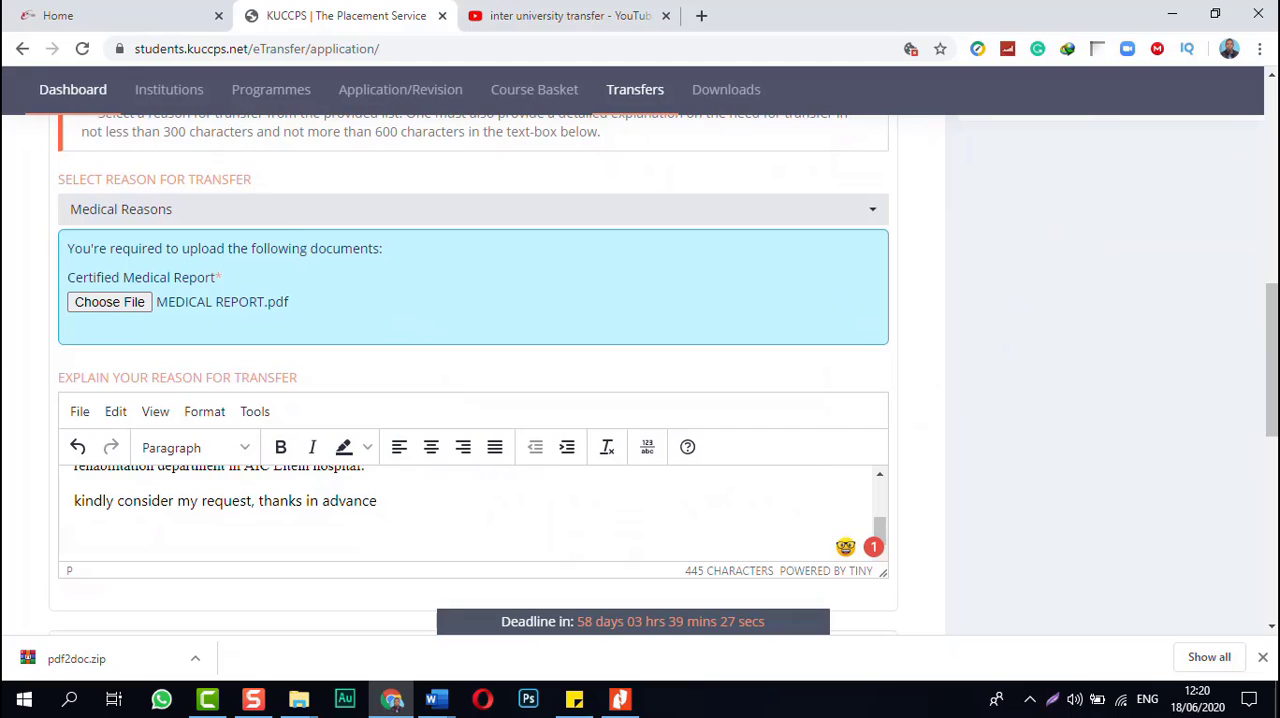
scroll(473, 375, down, 5)
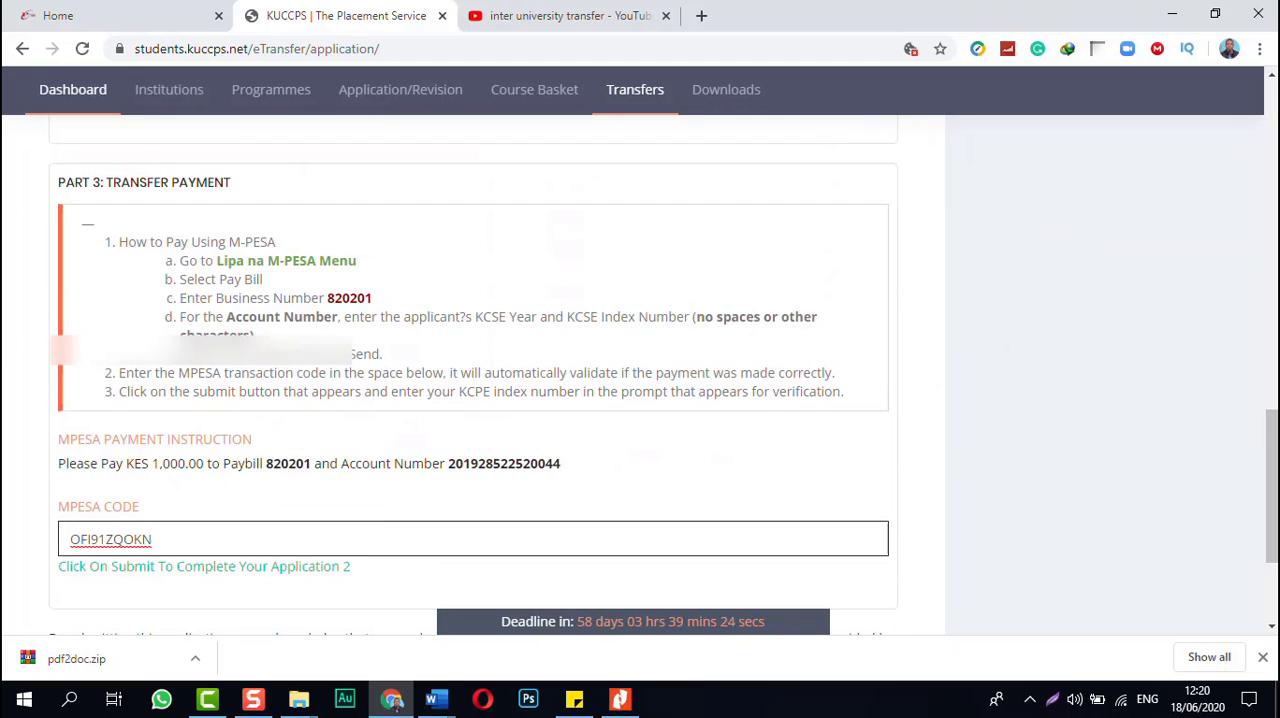
scroll(473, 375, down, 3)
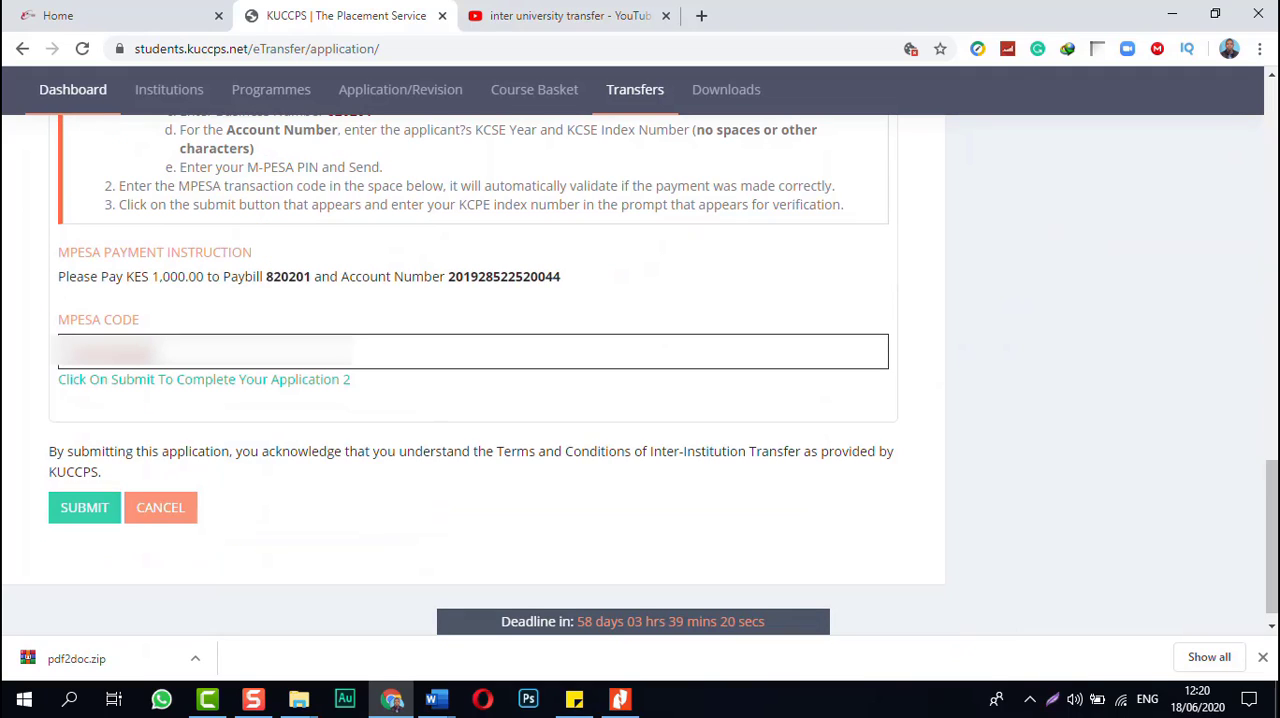
Step: Try to submit the transfer application by entering a KCPE index number in the Transfer Validation prompt, then dismiss the prompt
click(84, 508)
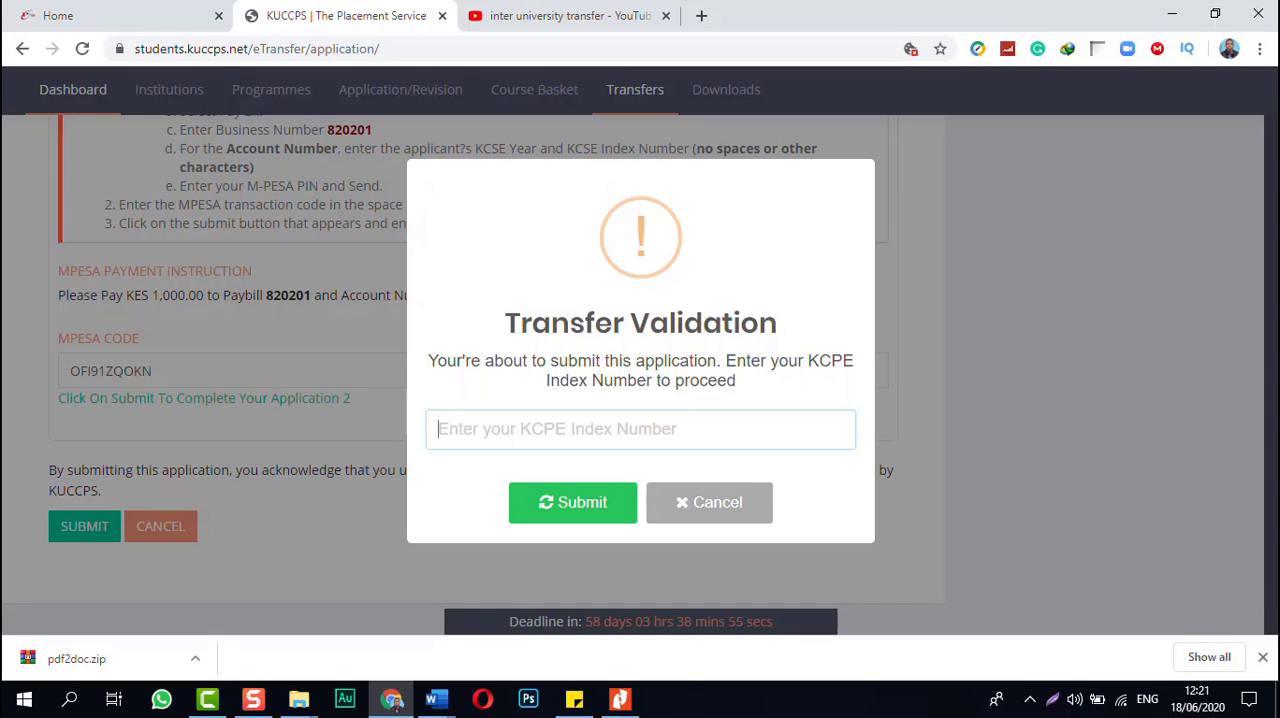
text(1)
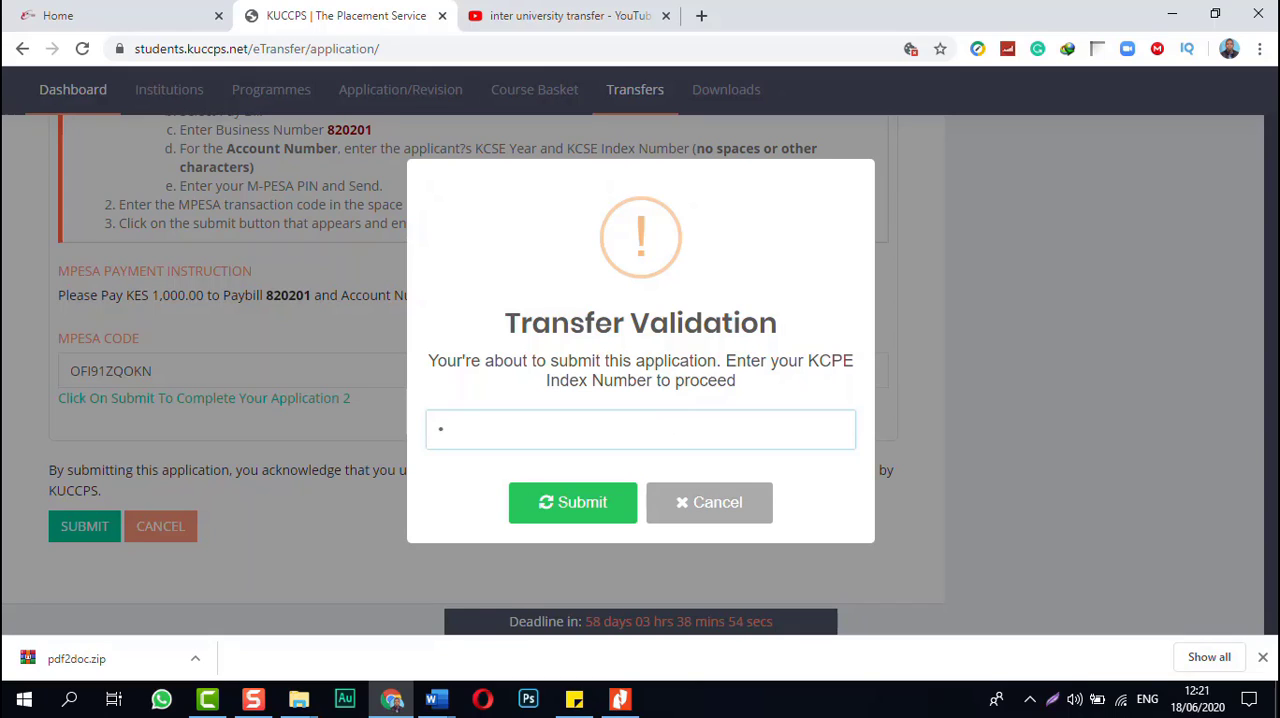
text(1)
key(BackSpace)
key(BackSpace)
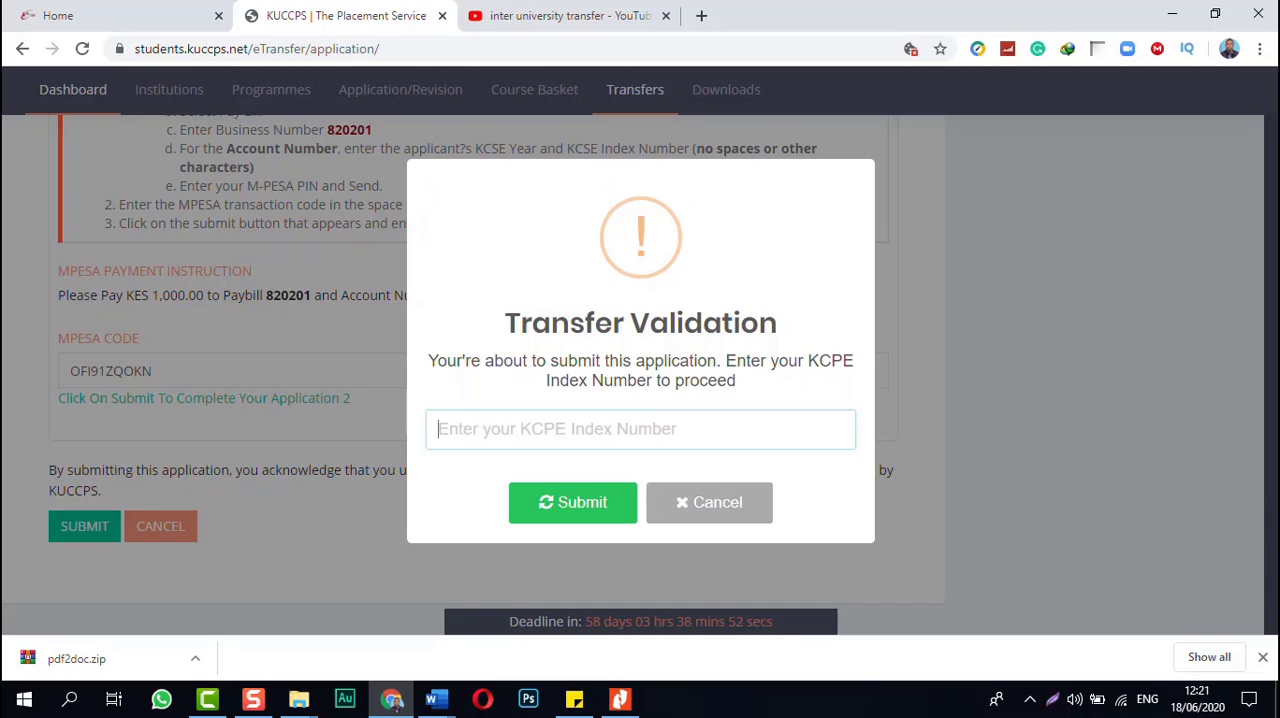
text(111)
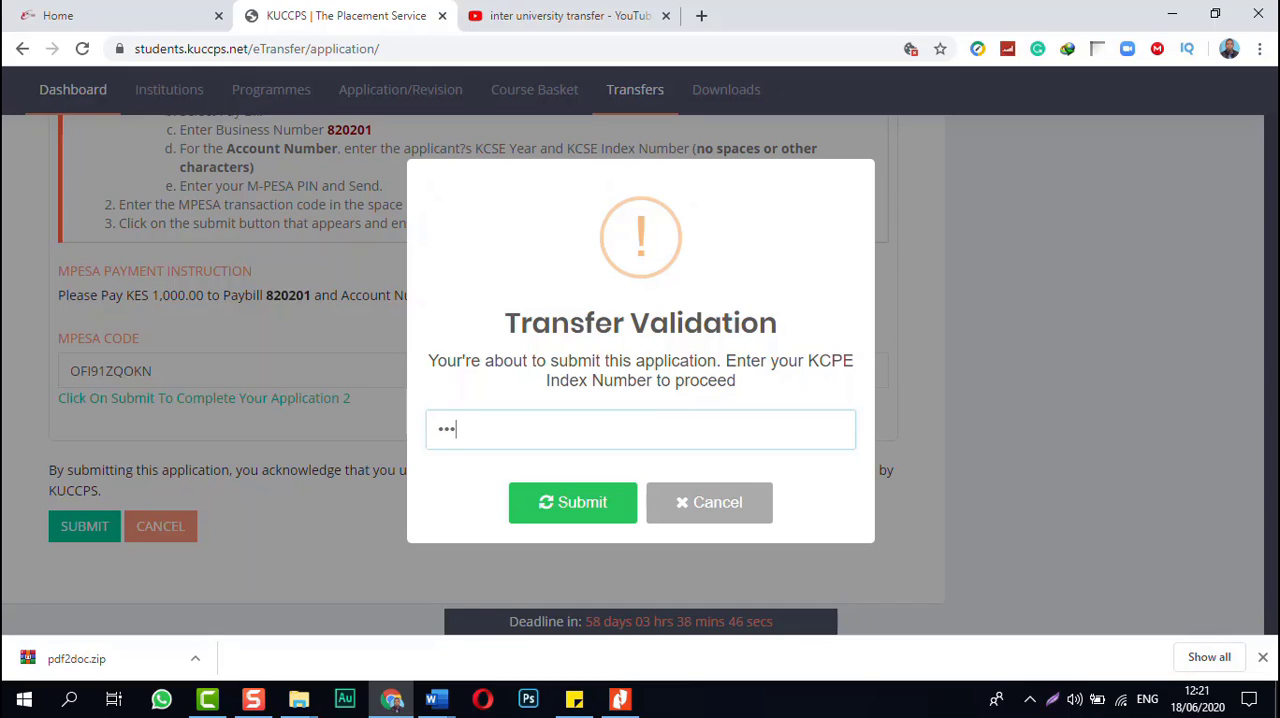
text(111111111)
key(Return)
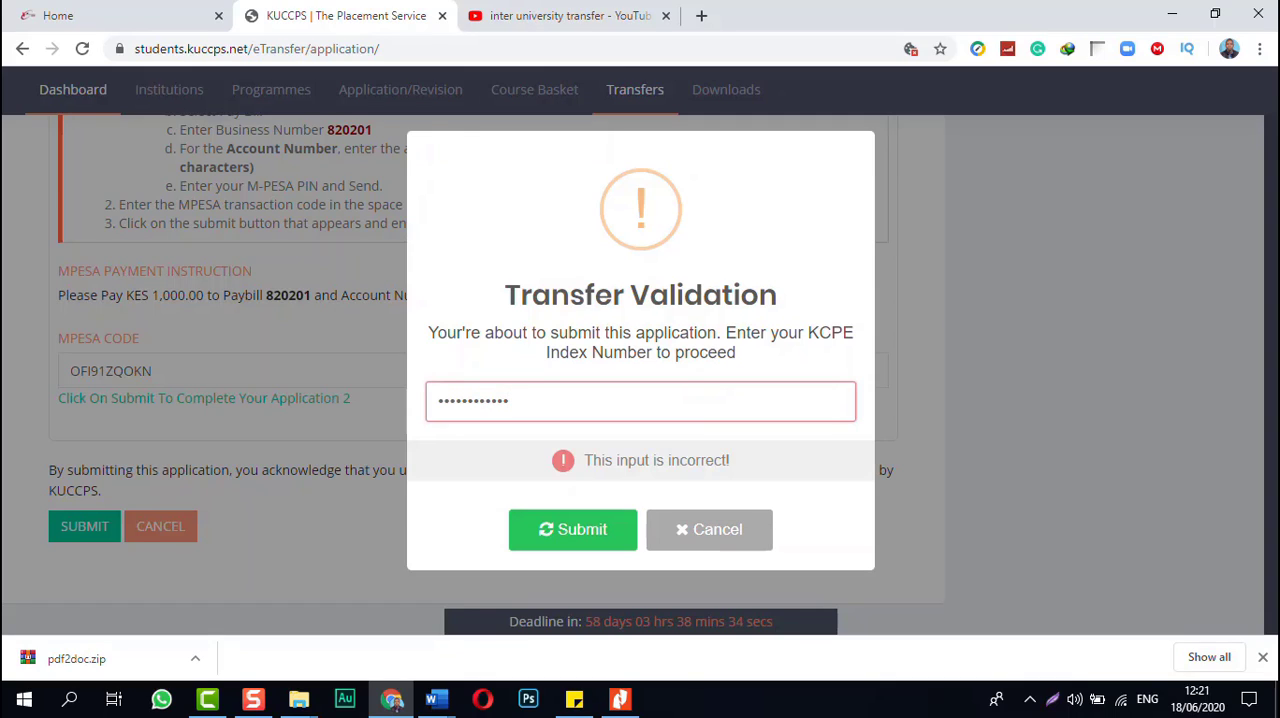
key(Escape)
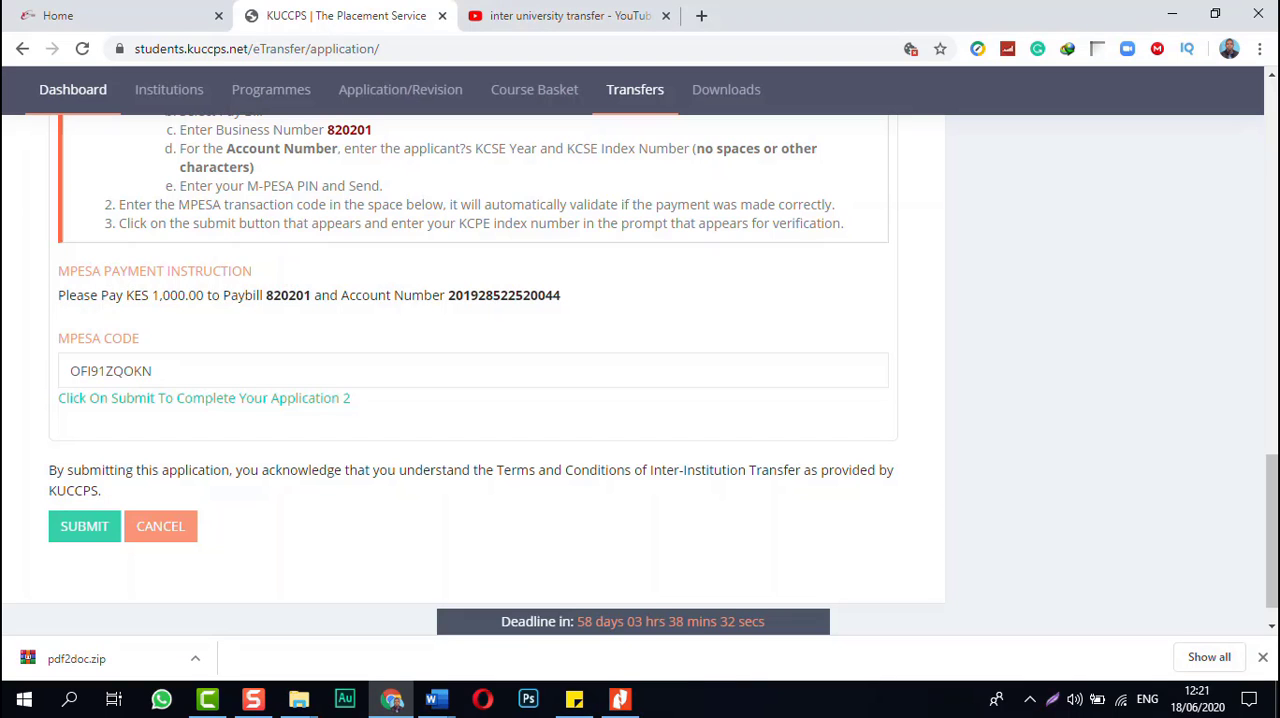
Step: Submit the transfer application again, entering the applicant's KCPE index number in the Transfer Validation prompt
click(84, 526)
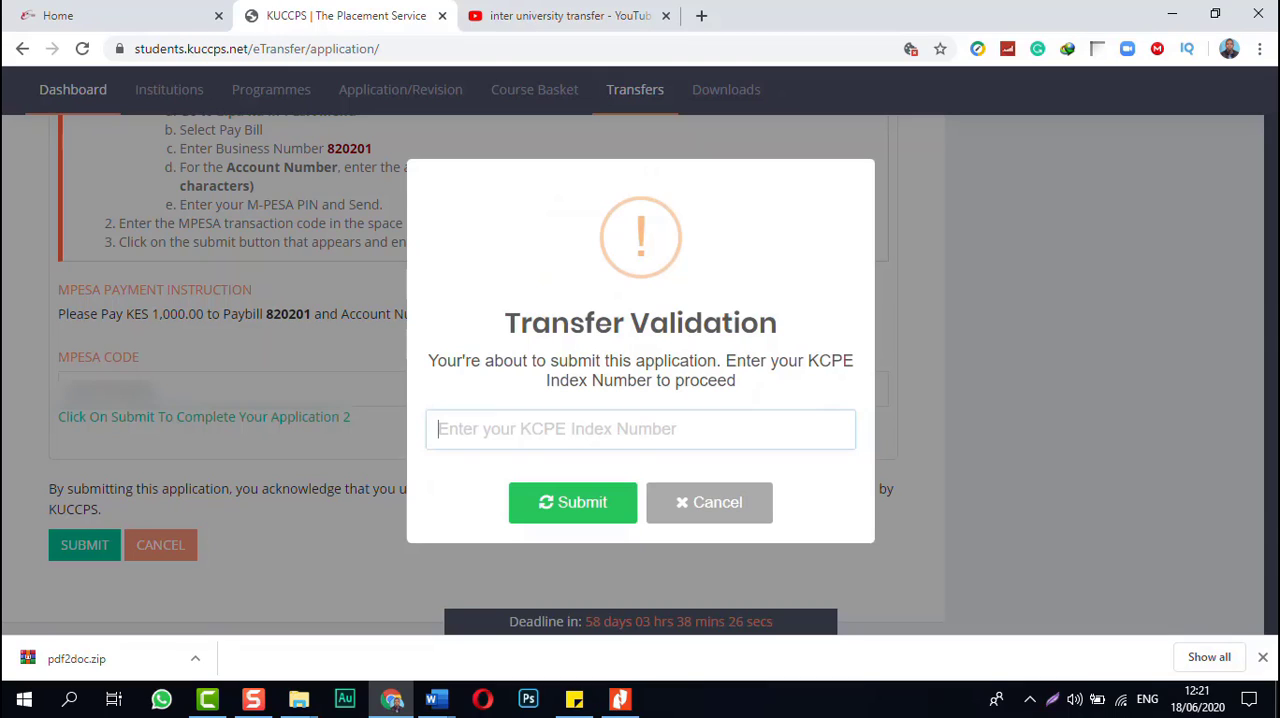
text(•••)
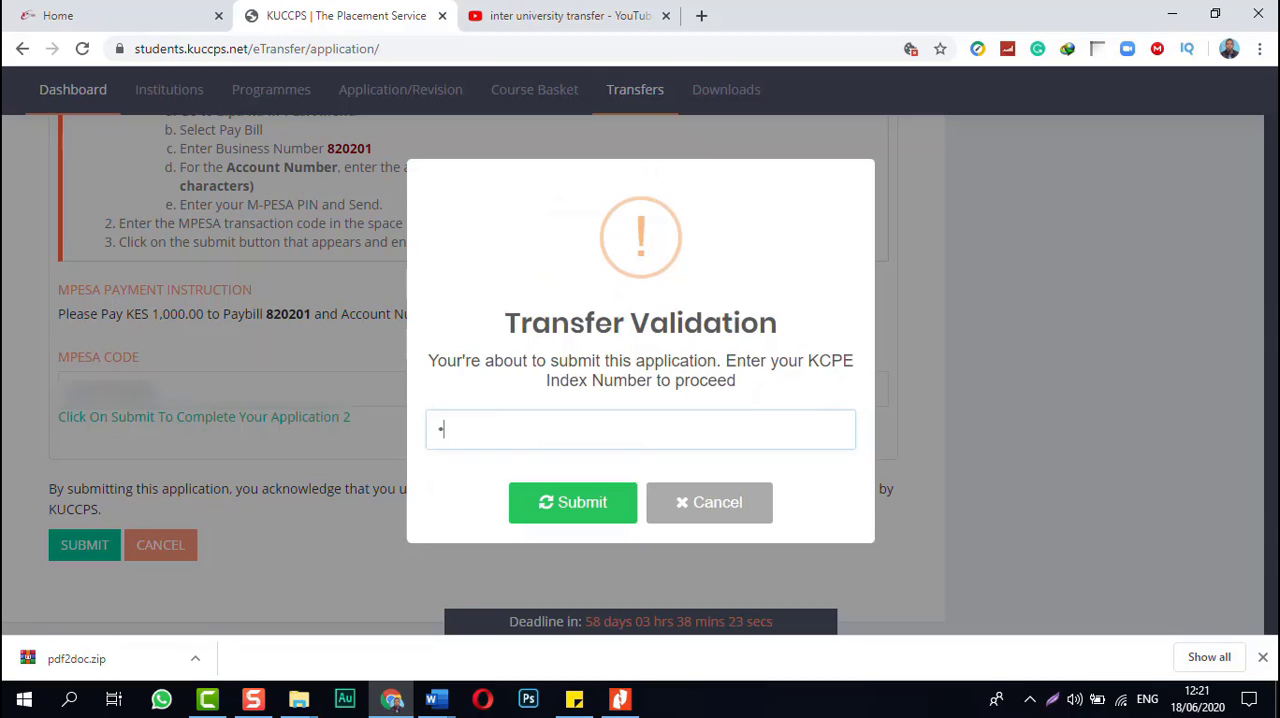
text(••••••••)
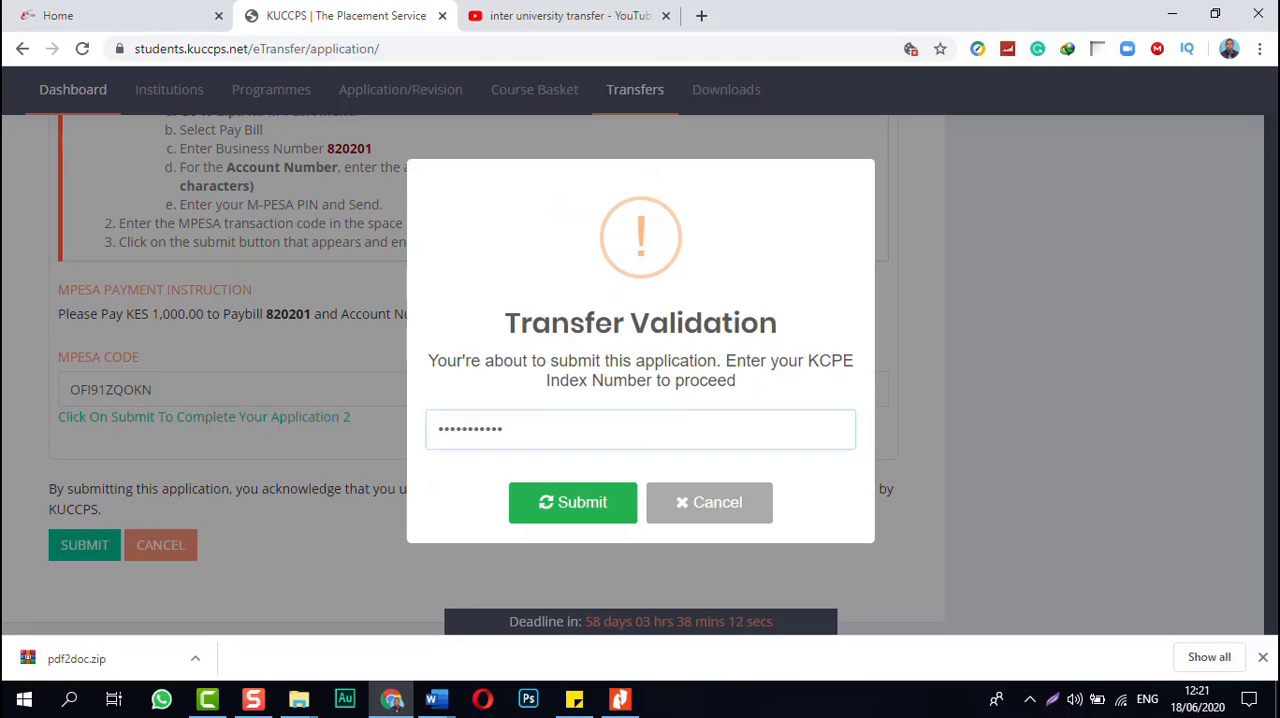
click(573, 503)
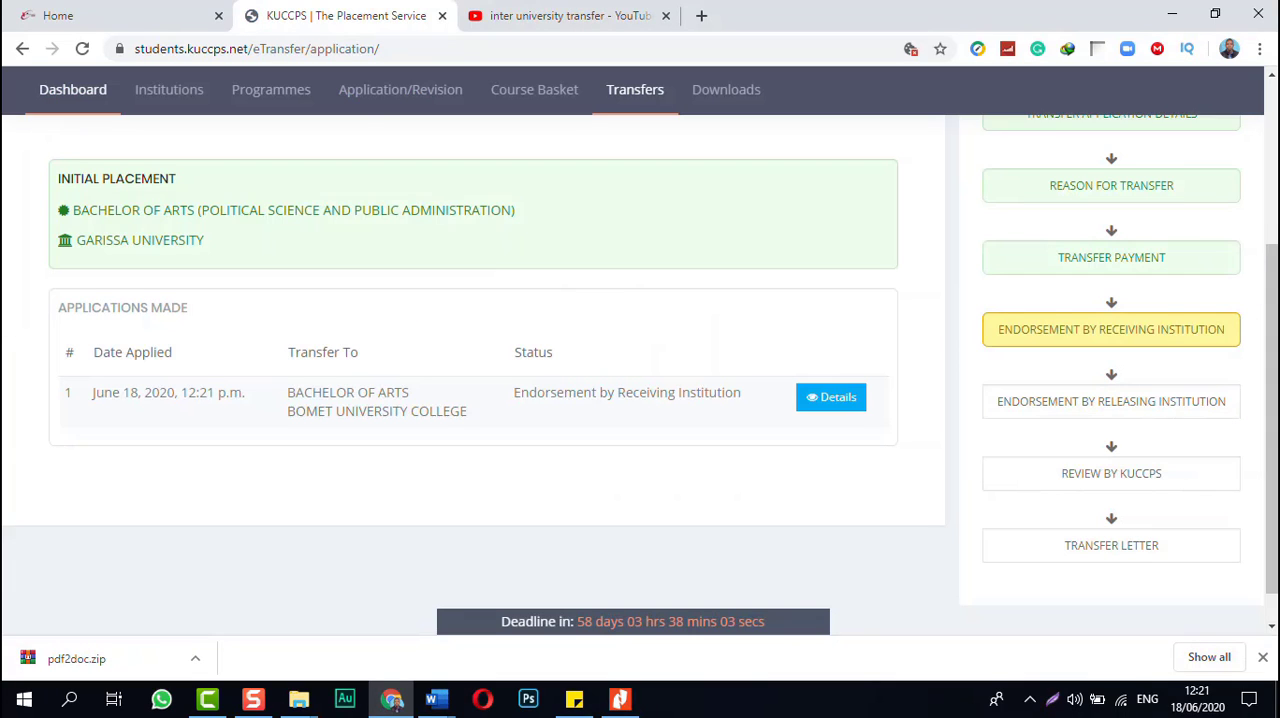
Step: Check the submitted application's status under Applications Made and the remaining stages of the transfer process
scroll(632, 350, up, 3)
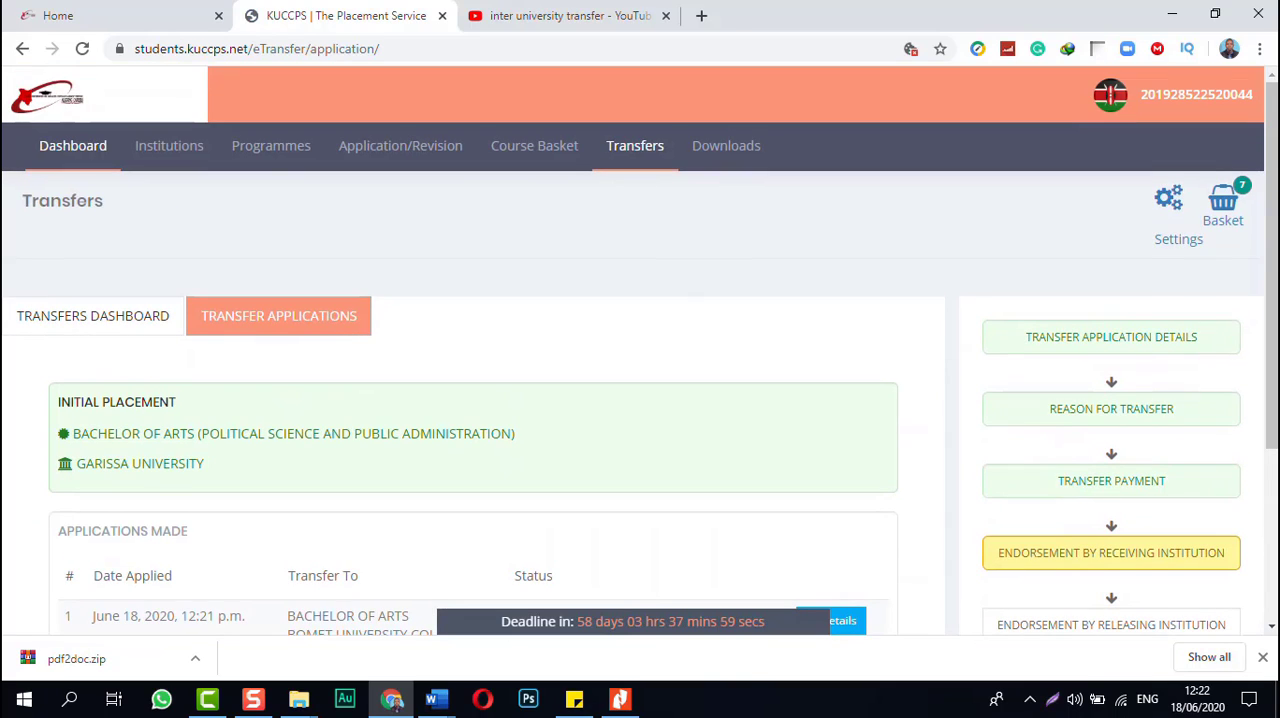
scroll(640, 350, down, 1)
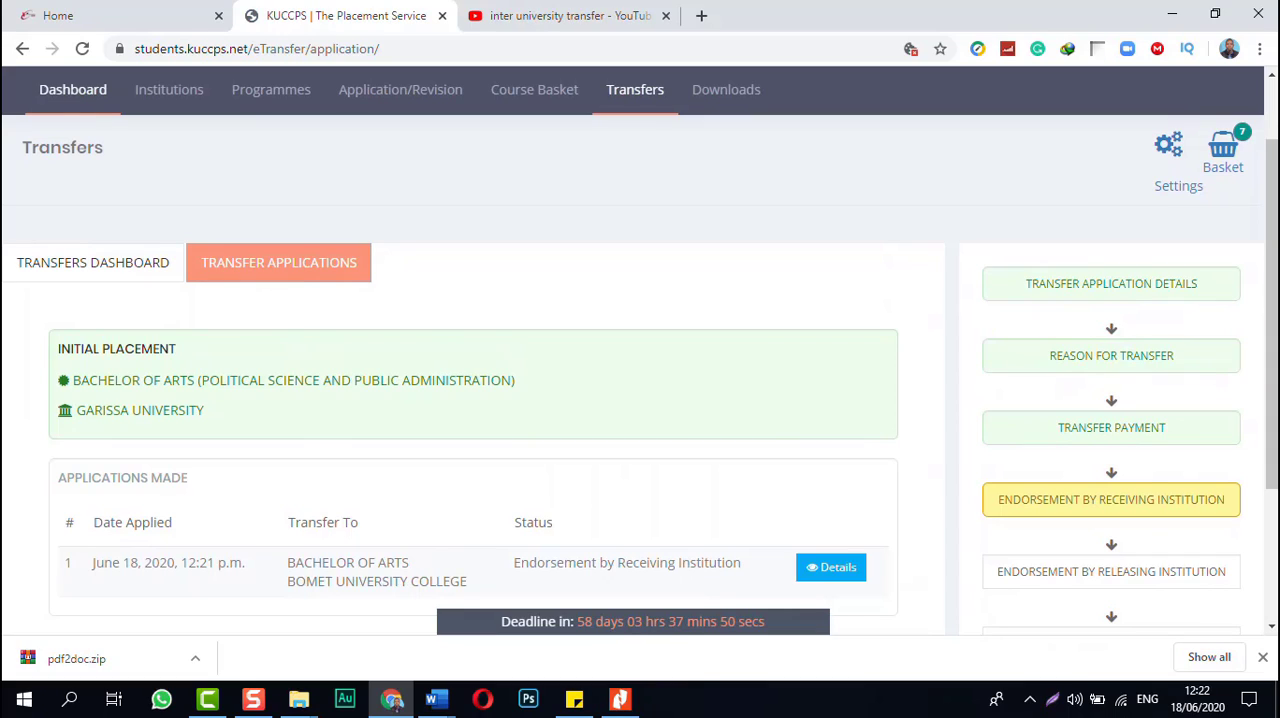
scroll(640, 400, down, 2)
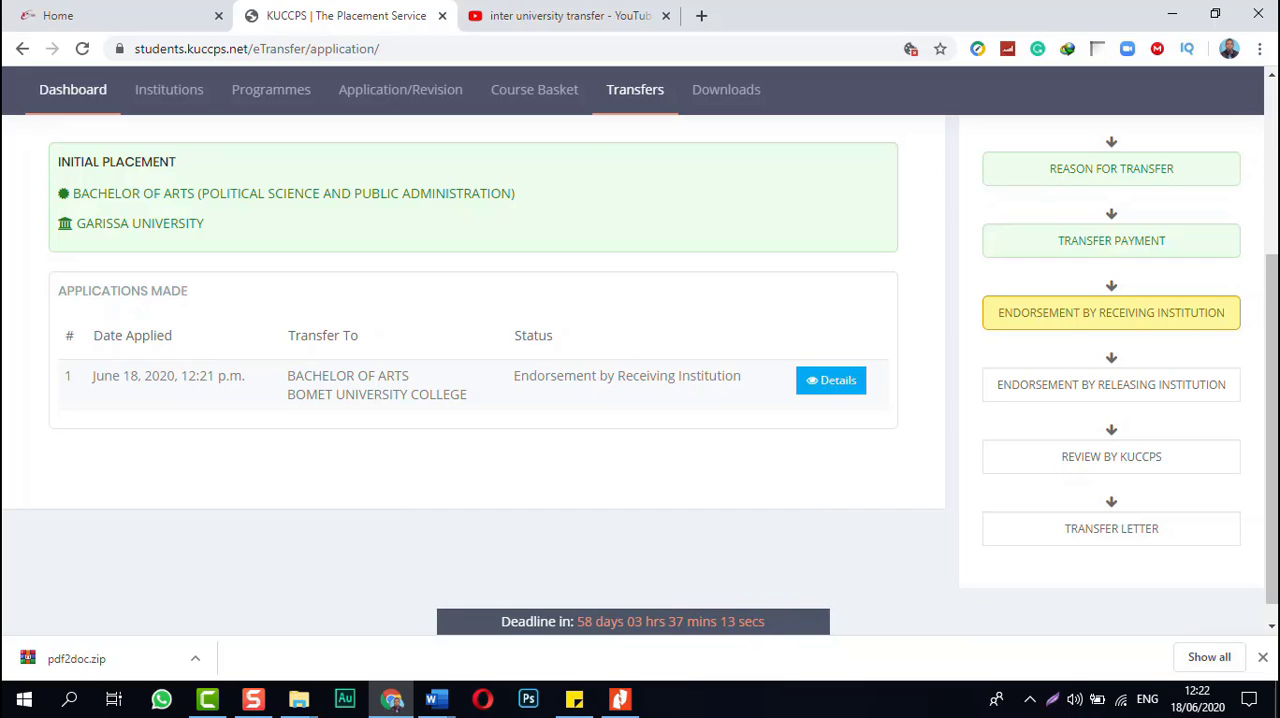
scroll(640, 370, down, 1)
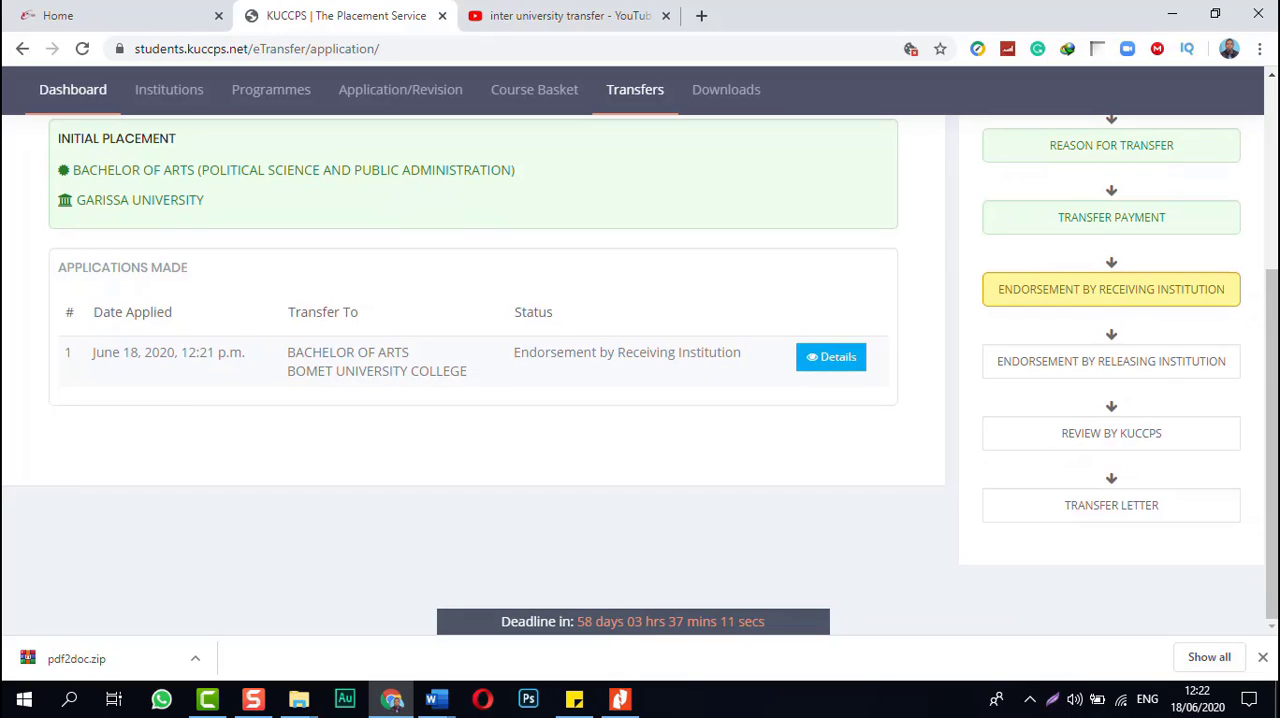